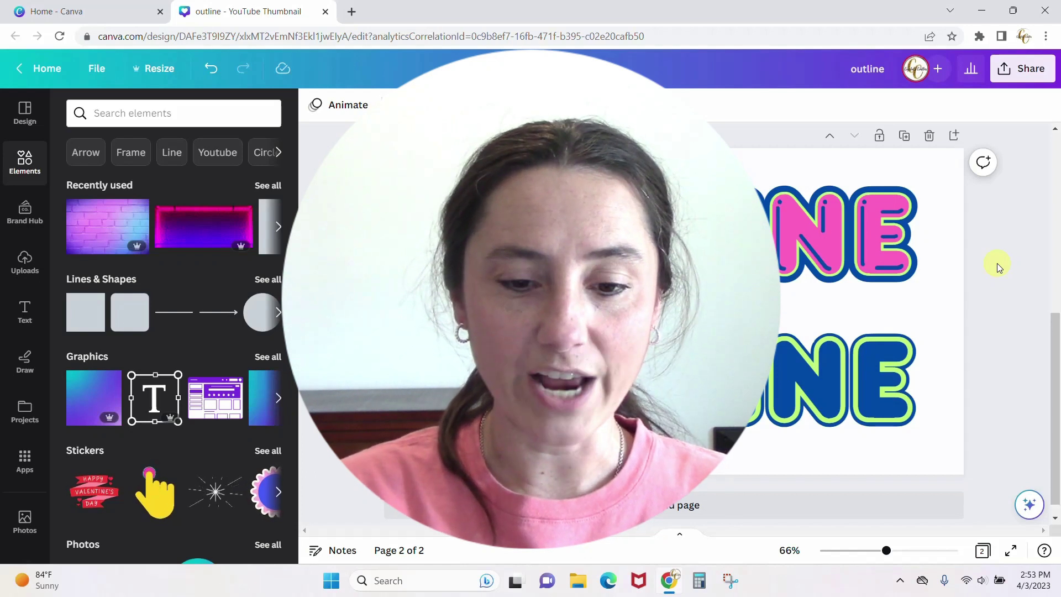
# Step: Add a blank page after page 2 and insert a text box reading "outline" on it
pyautogui.click(894, 265)
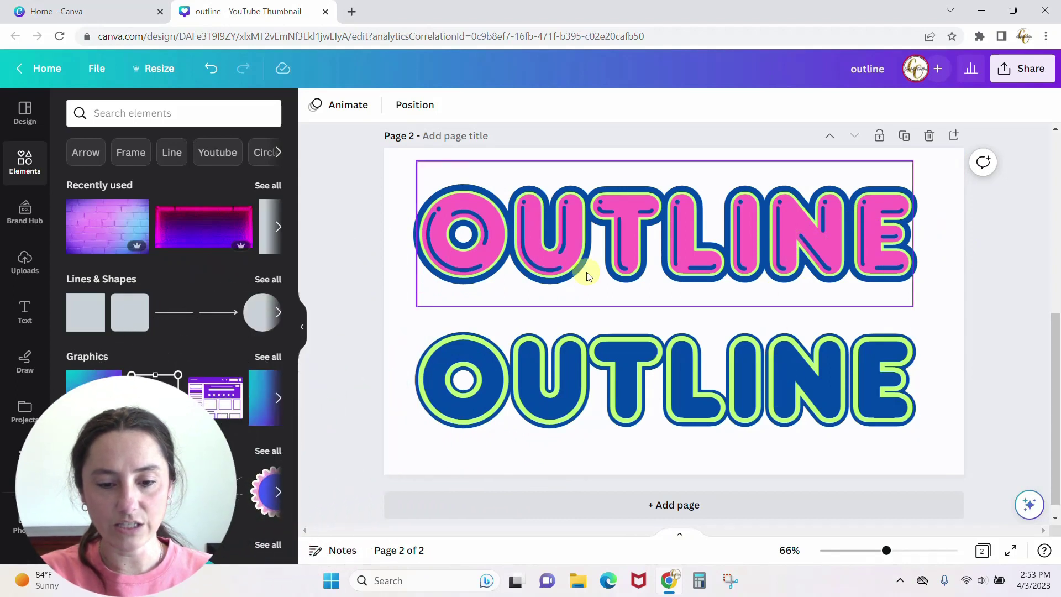
pyautogui.click(939, 244)
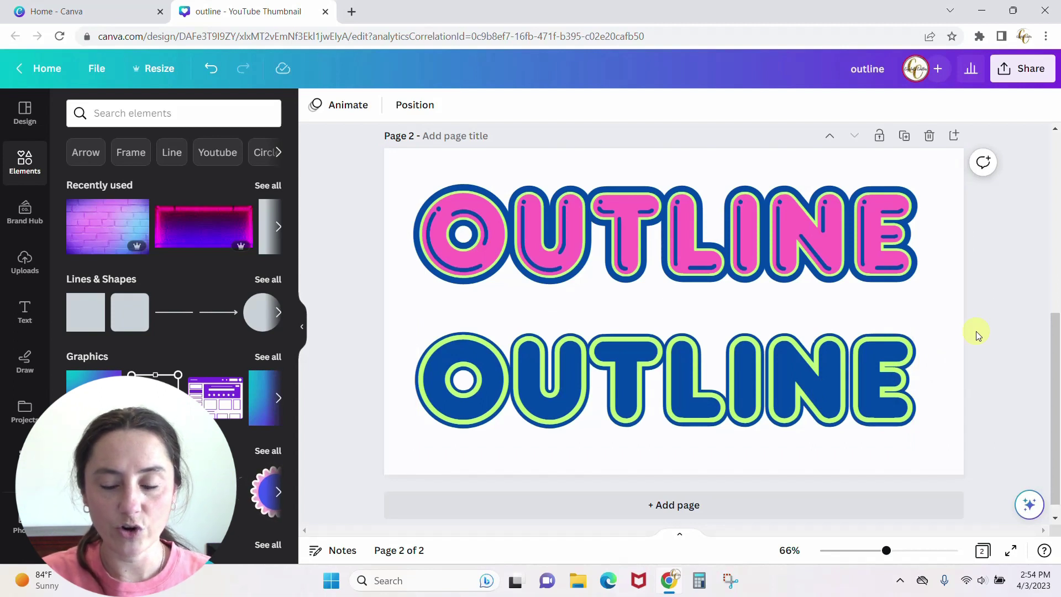
pyautogui.click(770, 507)
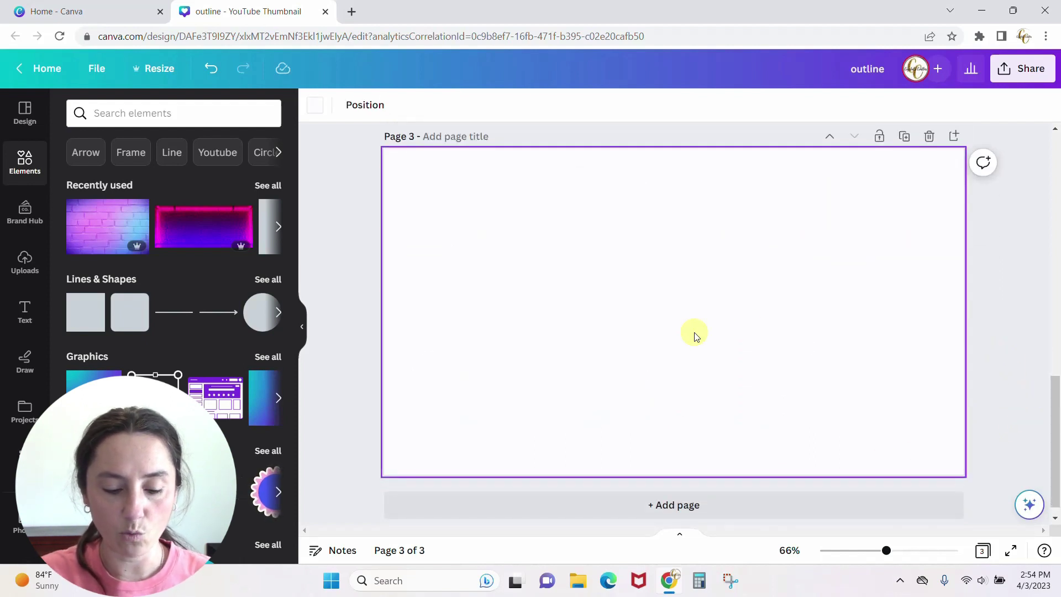
pyautogui.press('t')
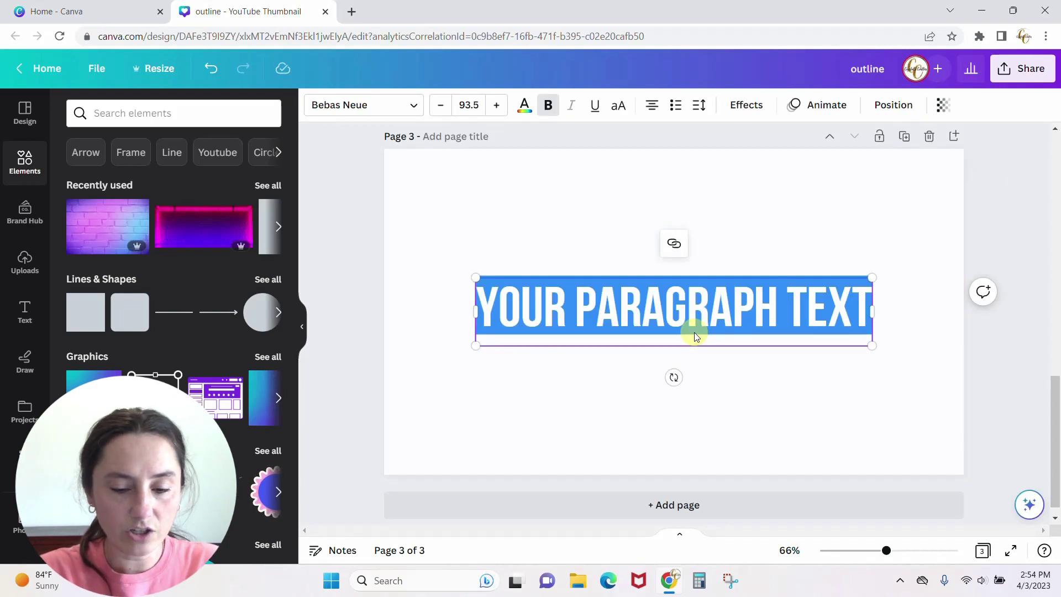
pyautogui.write('outline')
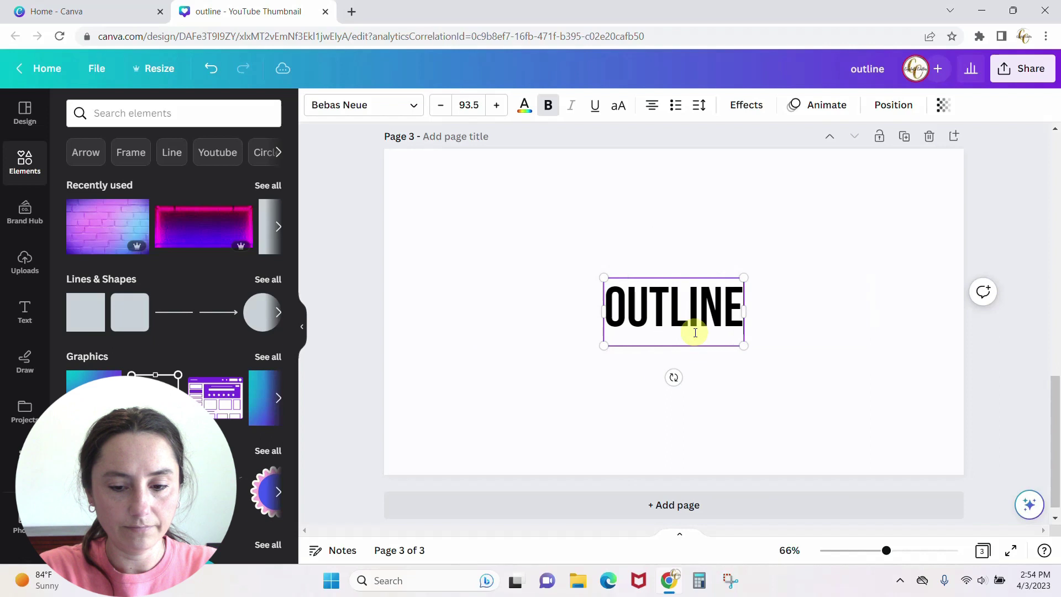
# Step: Set the word's font to Frankfurter Highlight and enlarge it across most of the page width, to about size 202
pyautogui.click(347, 108)
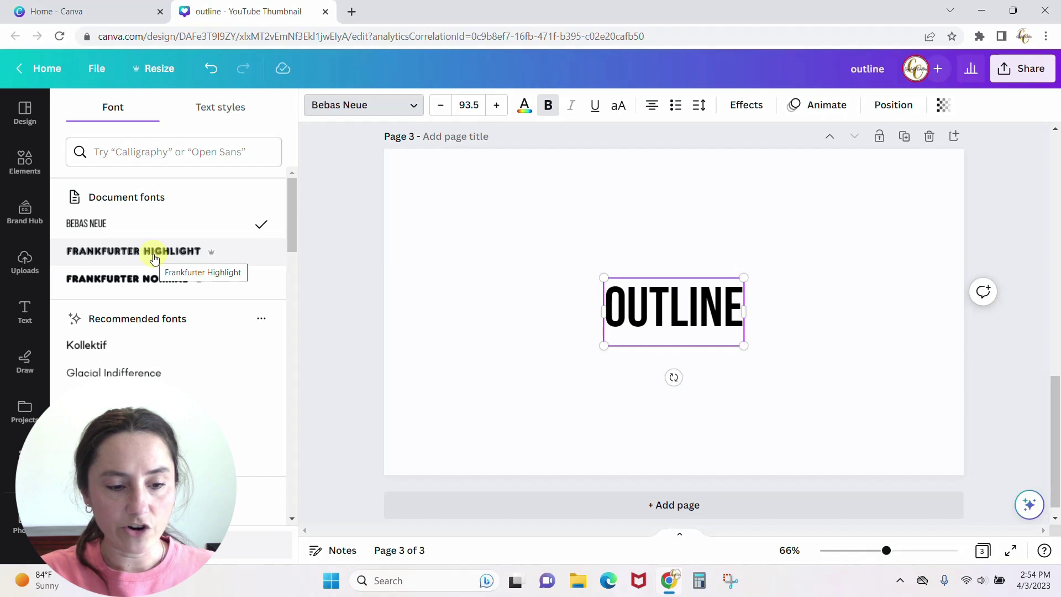
pyautogui.click(154, 258)
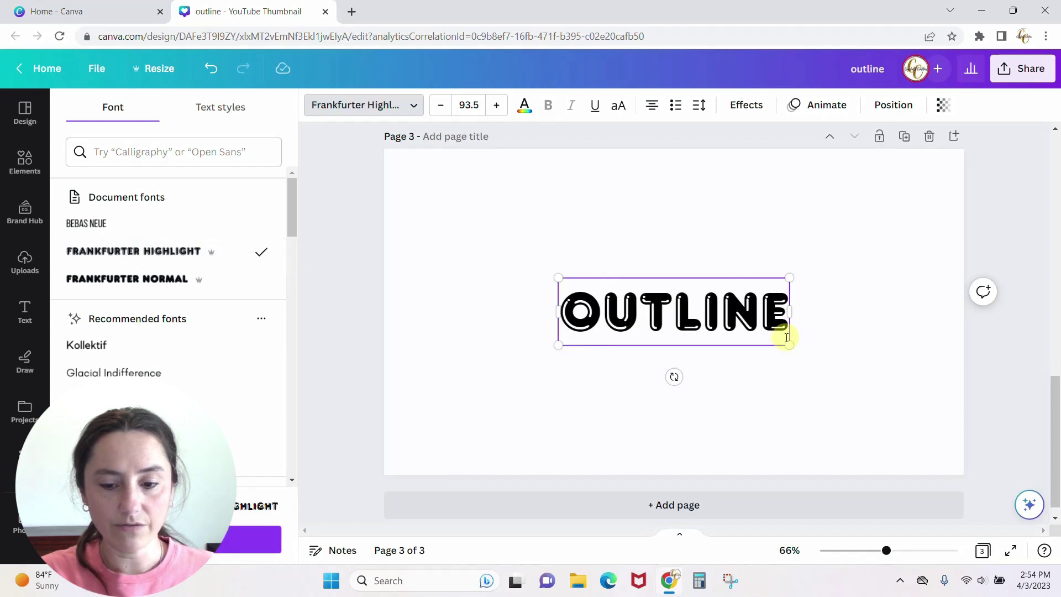
pyautogui.moveTo(789, 344); pyautogui.dragTo(916, 386)
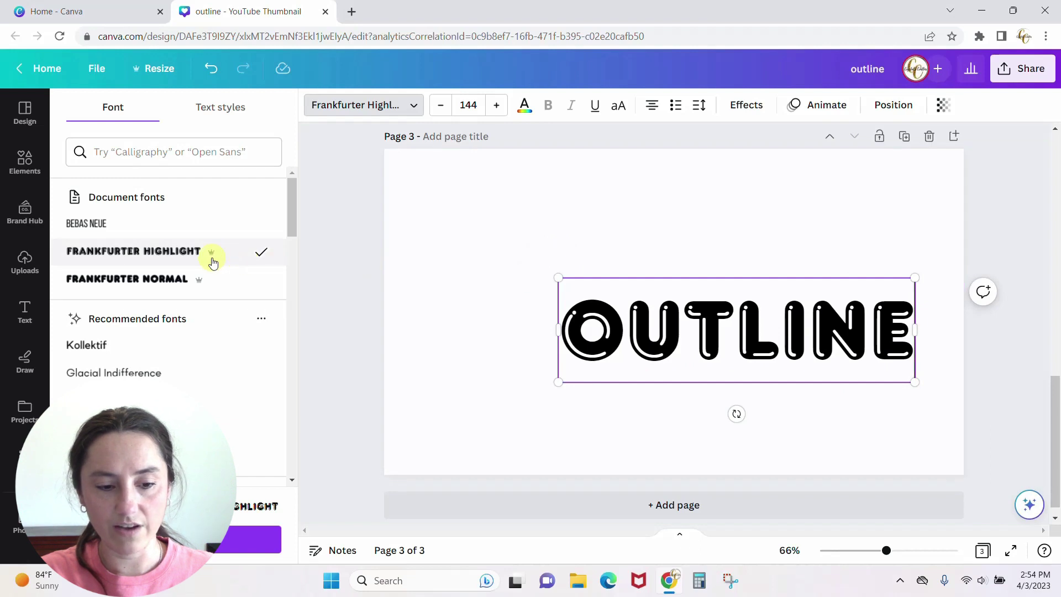
pyautogui.moveTo(558, 277); pyautogui.dragTo(418, 245)
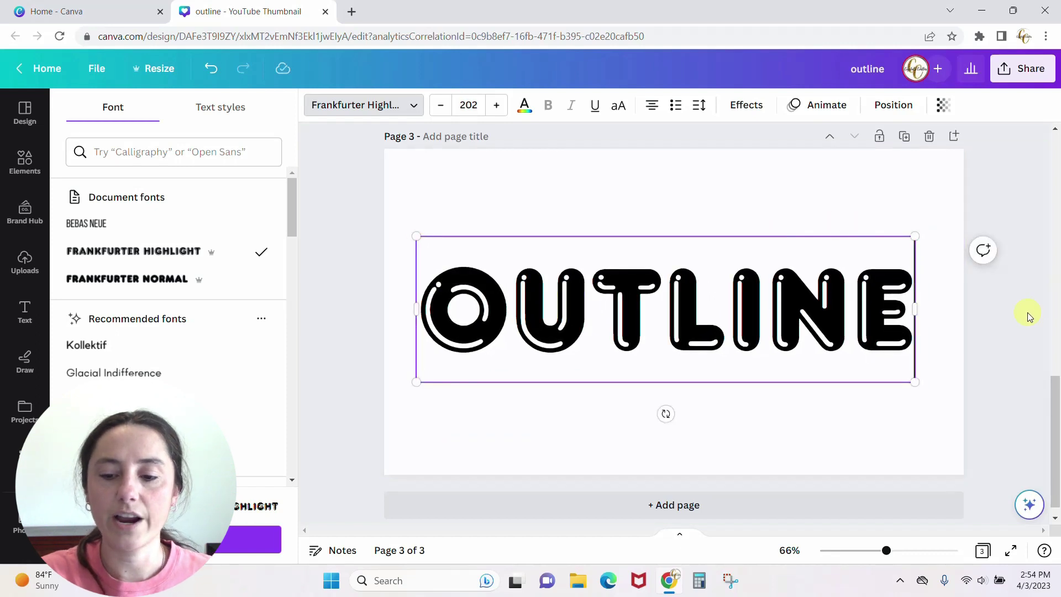
# Step: Colour the OUTLINE text on page 3 bright pink and move it to the upper part of the page
pyautogui.moveTo(1055, 423); pyautogui.dragTo(1056, 295)
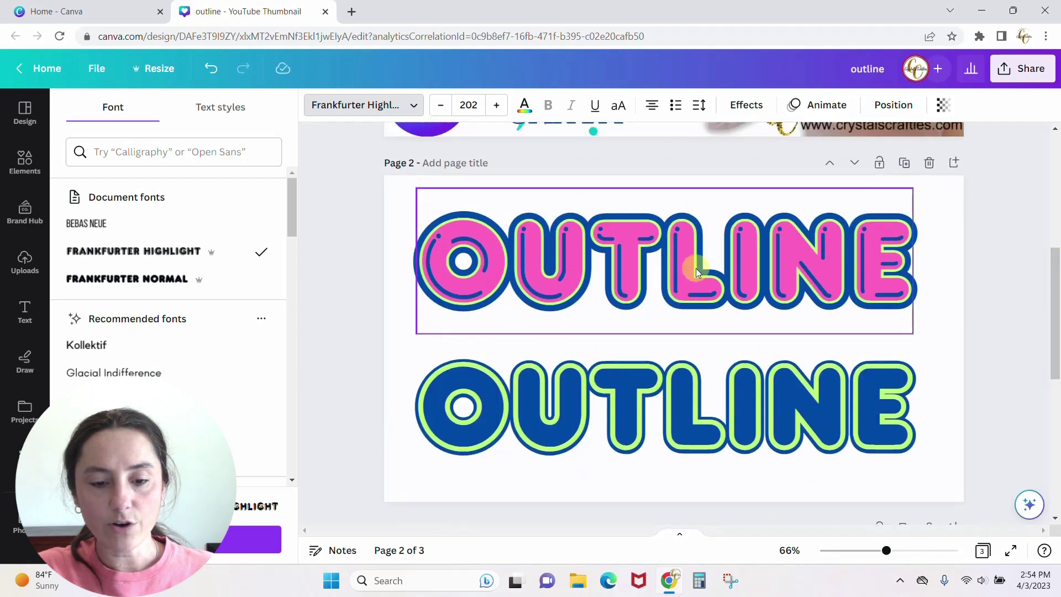
pyautogui.moveTo(1056, 287); pyautogui.dragTo(1056, 396)
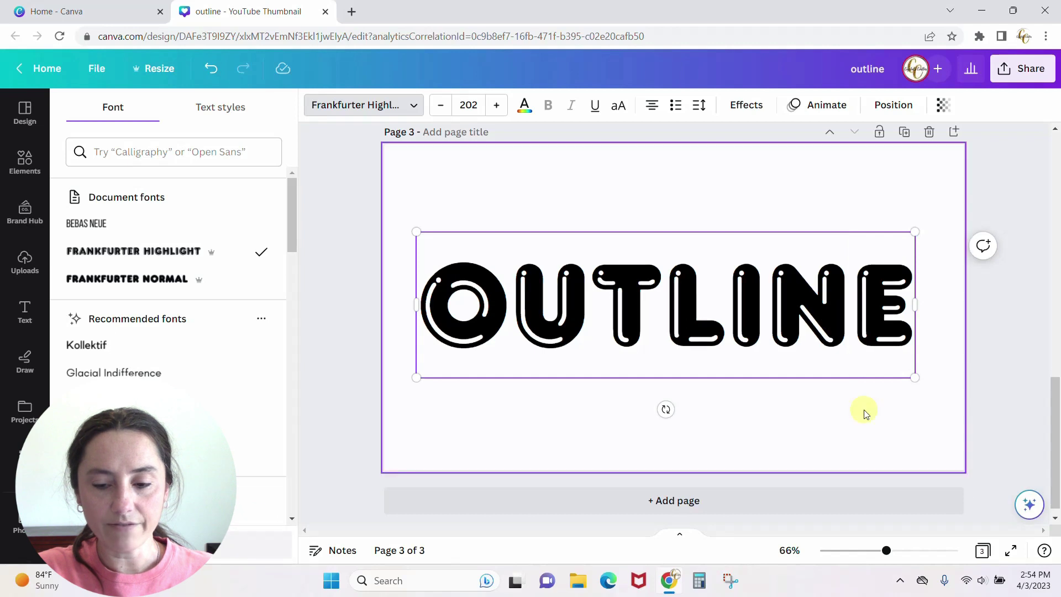
pyautogui.click(866, 414)
pyautogui.moveTo(829, 324); pyautogui.dragTo(833, 300)
pyautogui.click(526, 109)
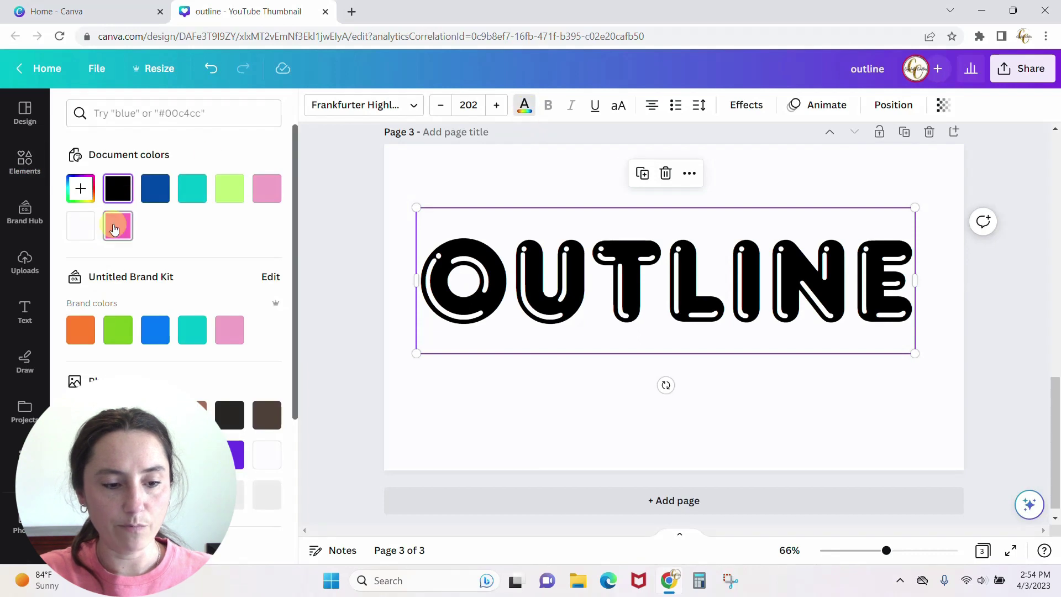
pyautogui.click(115, 229)
pyautogui.click(856, 420)
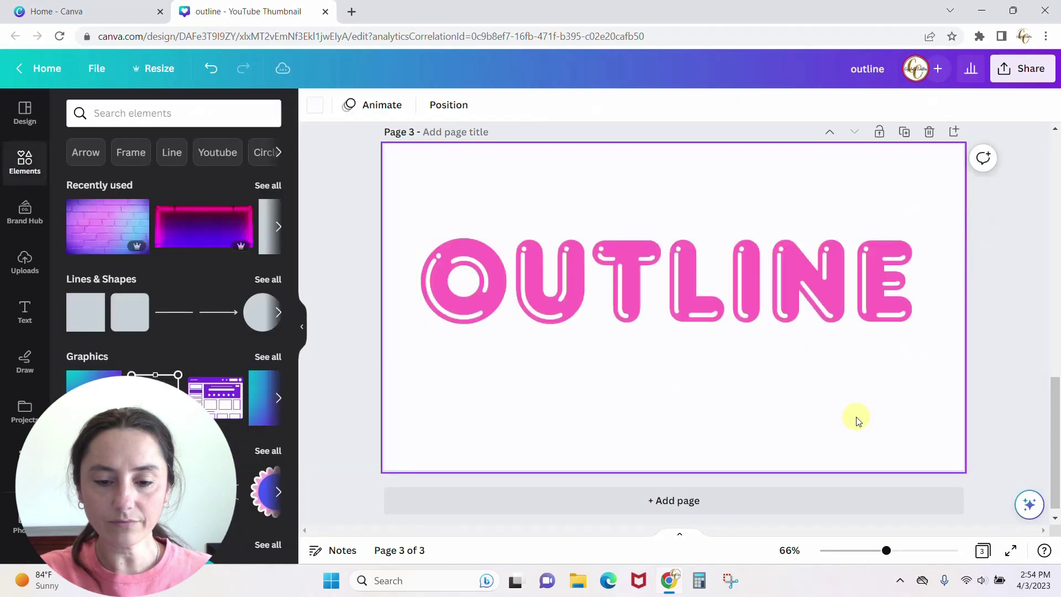
pyautogui.moveTo(817, 296); pyautogui.dragTo(825, 271)
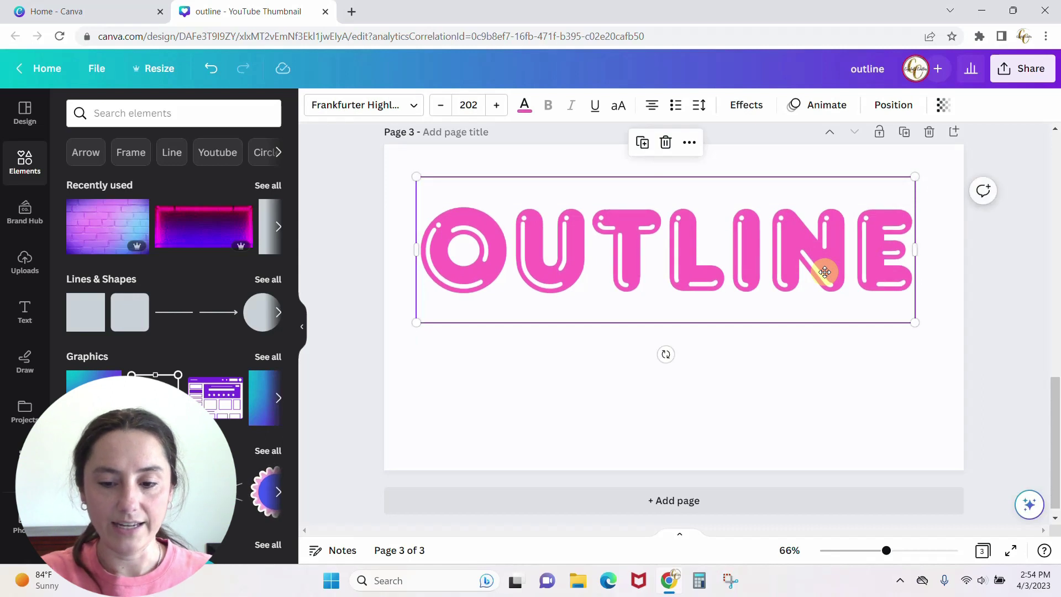
# Step: Duplicate the pink OUTLINE text and place the copy directly below the original
pyautogui.rightClick(825, 272)
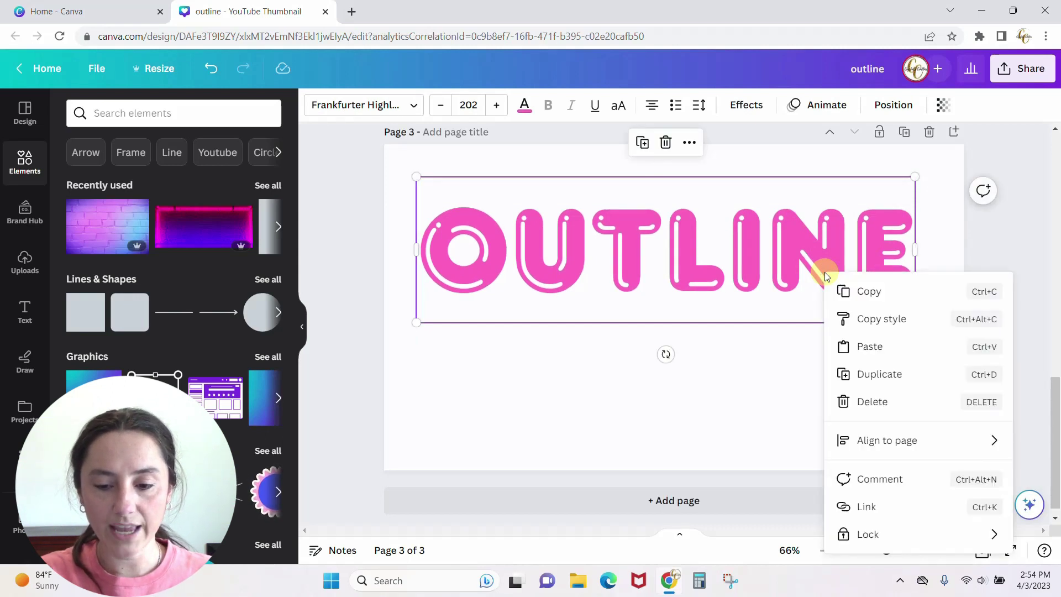
pyautogui.click(873, 374)
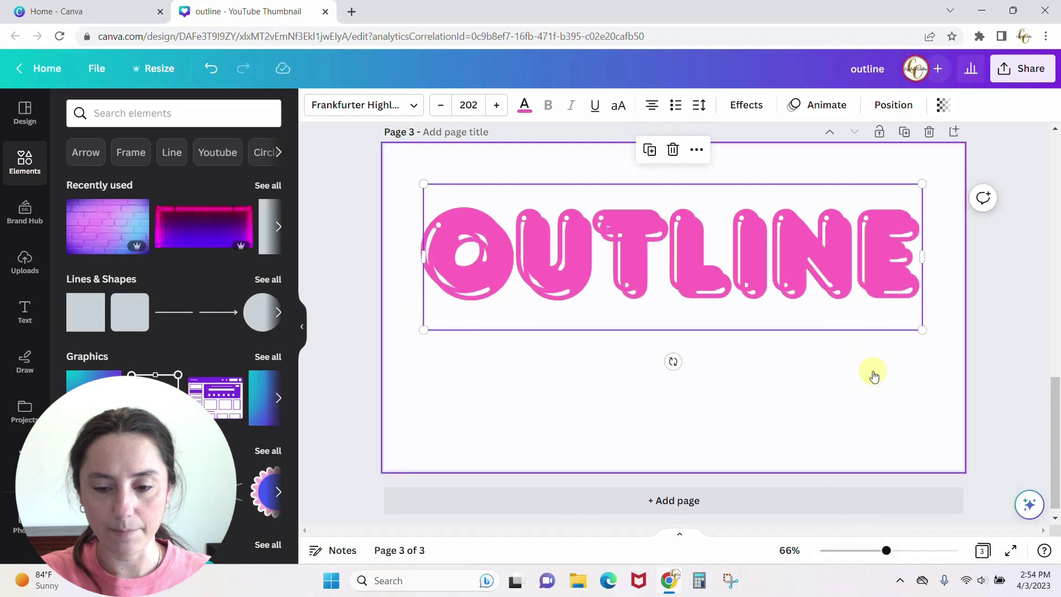
pyautogui.moveTo(815, 267); pyautogui.dragTo(812, 383)
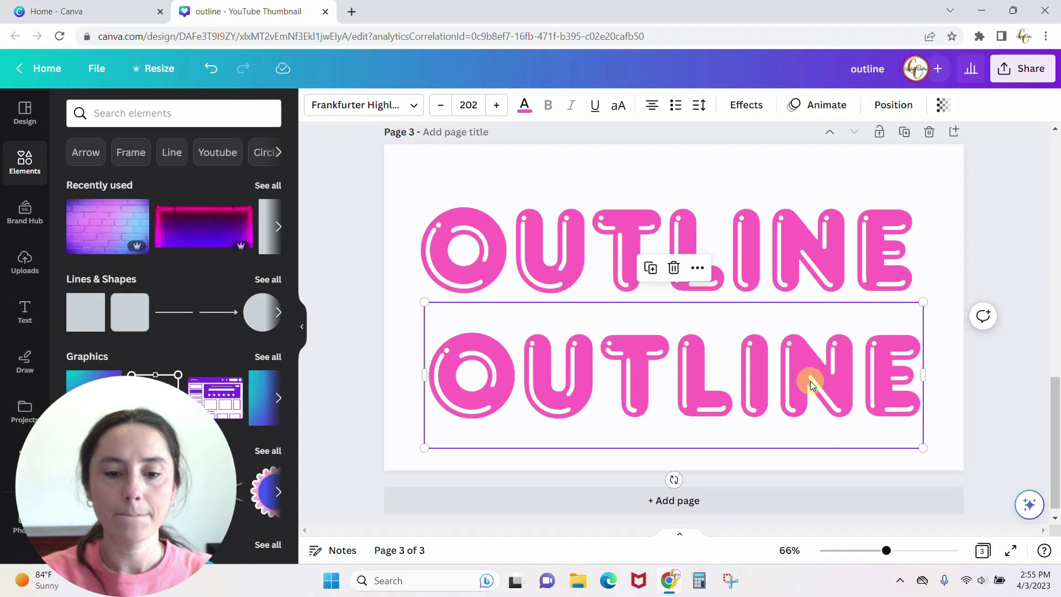
# Step: Apply the Outline text effect to the lower copy and compare it with the finished example on page 2
pyautogui.click(752, 108)
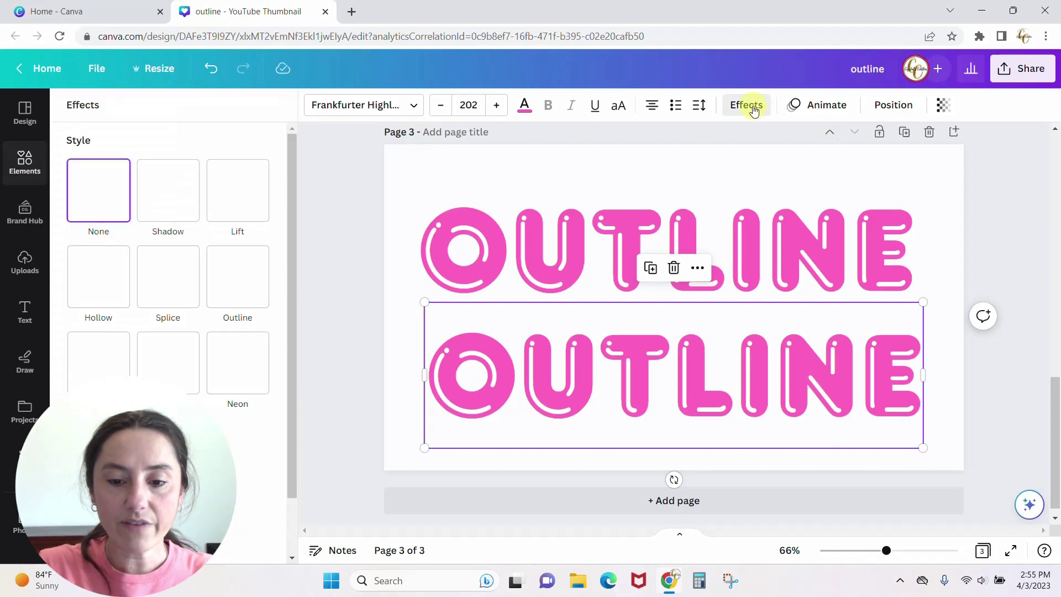
pyautogui.click(238, 286)
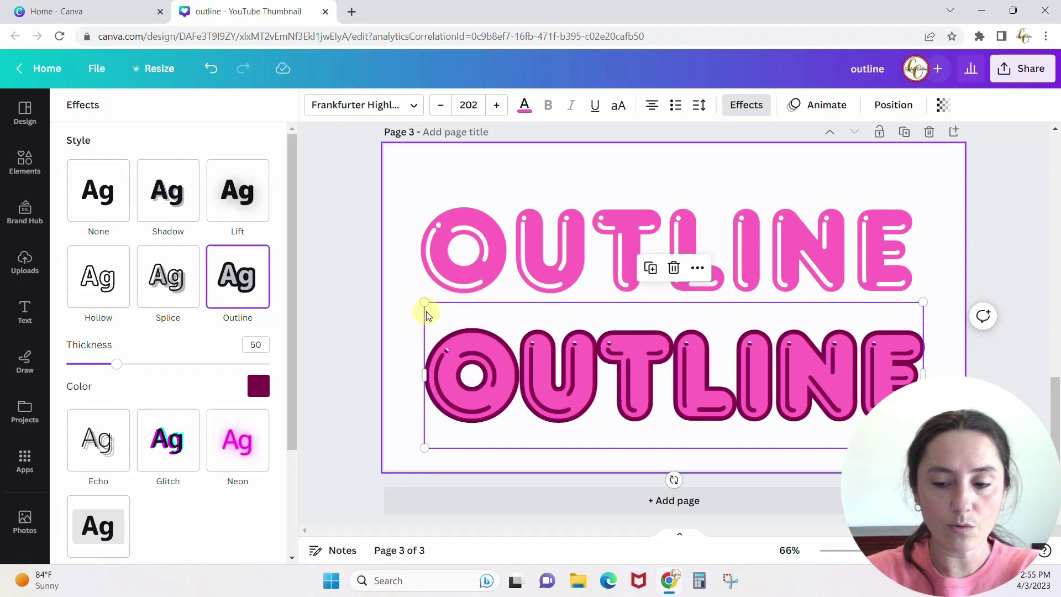
pyautogui.scroll(9, 960, 341)
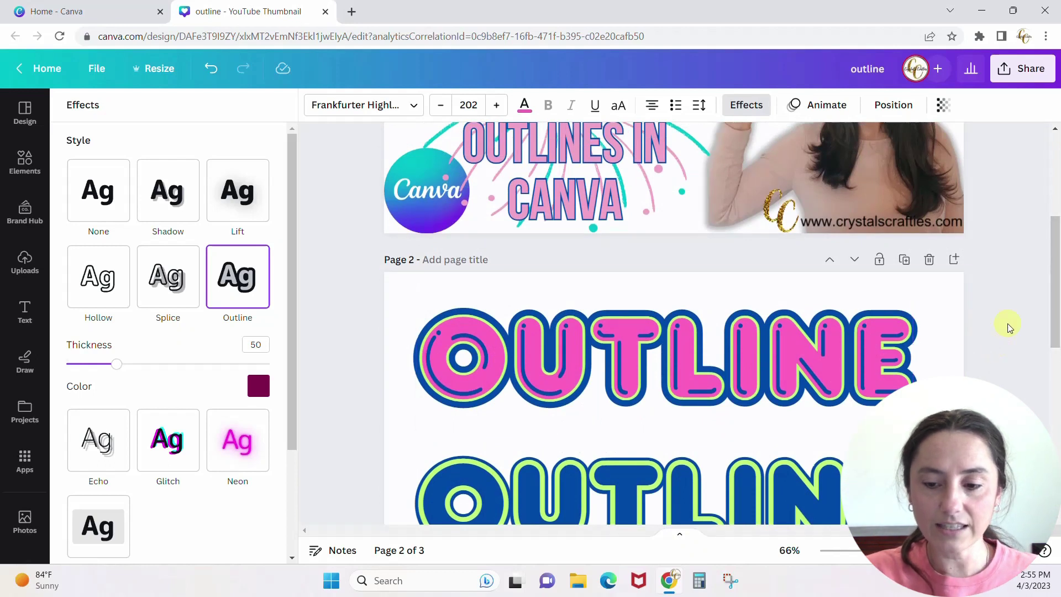
pyautogui.click(1057, 274)
pyautogui.moveTo(1057, 274); pyautogui.dragTo(1057, 454)
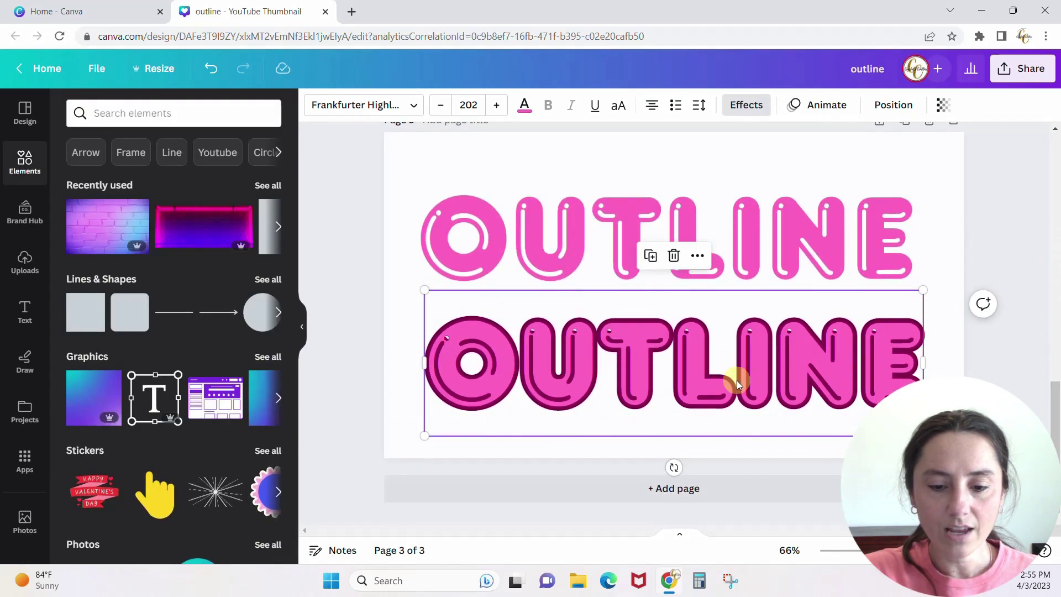
# Step: Set both the text colour and the outline colour of the lower copy to the document's dark blue
pyautogui.click(559, 373)
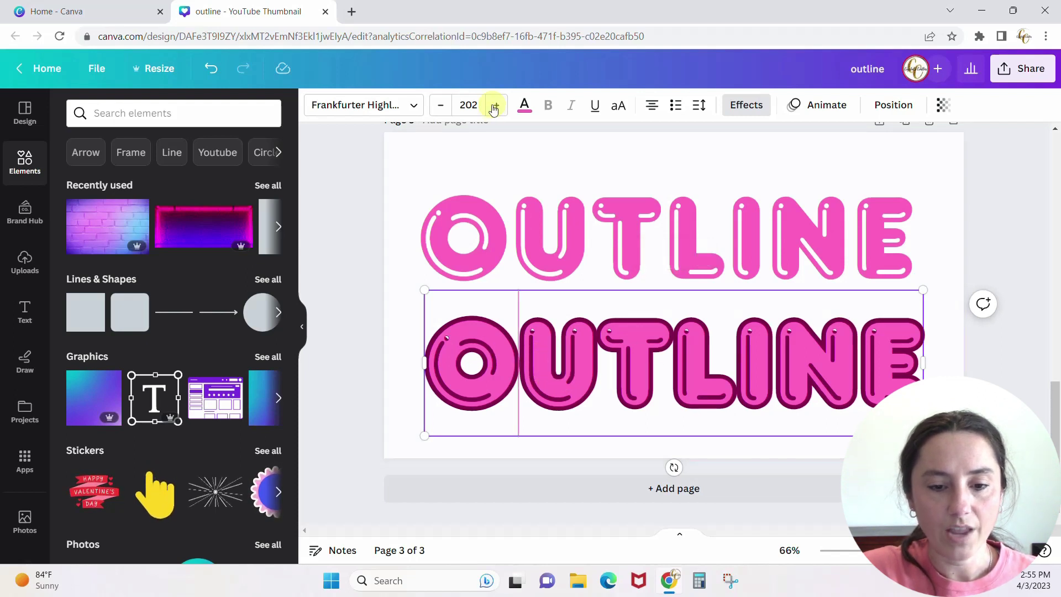
pyautogui.click(524, 107)
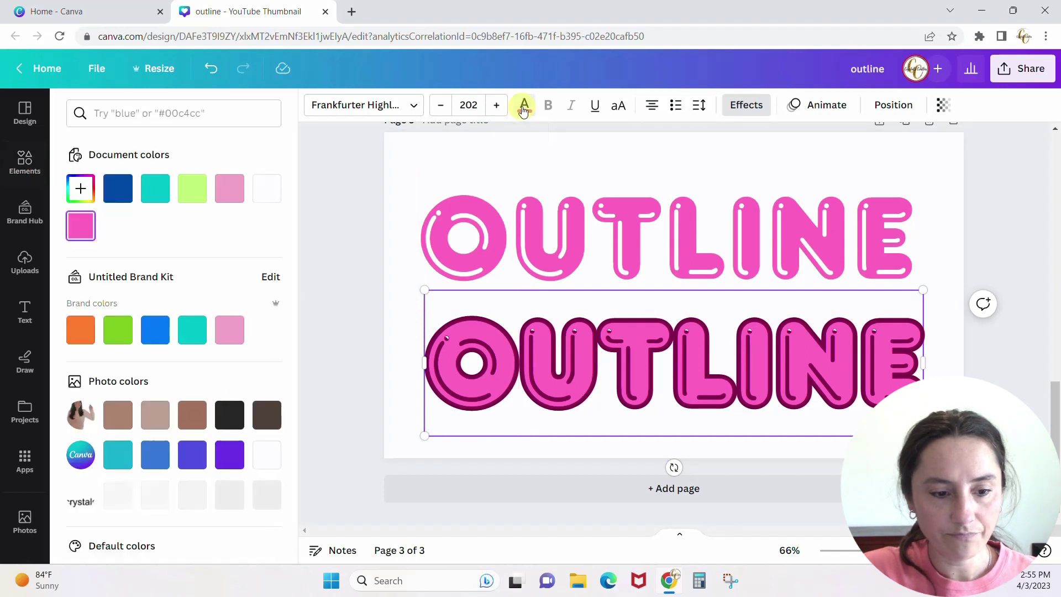
pyautogui.click(120, 194)
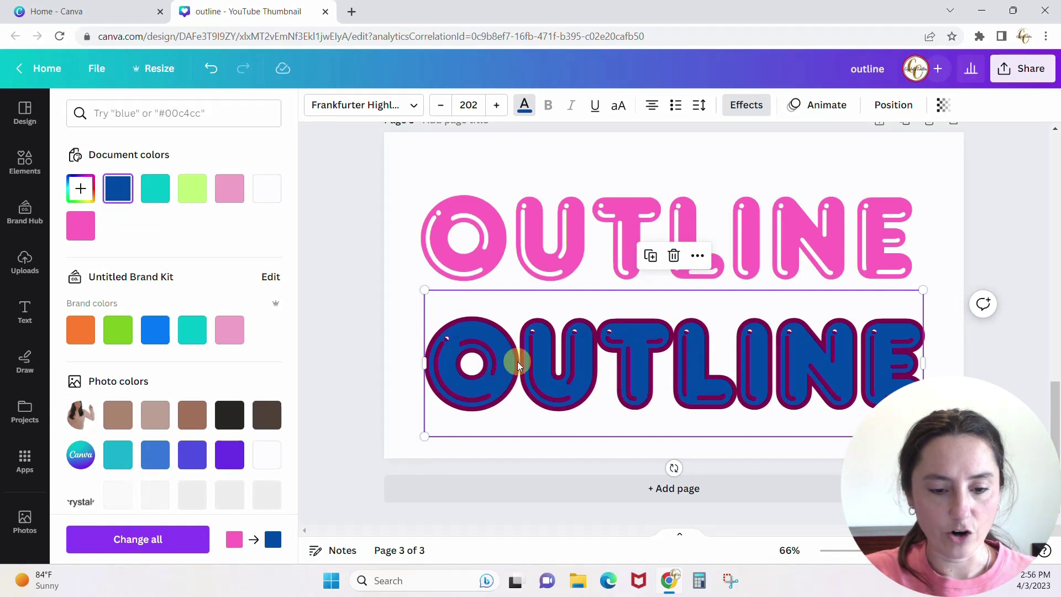
pyautogui.click(748, 108)
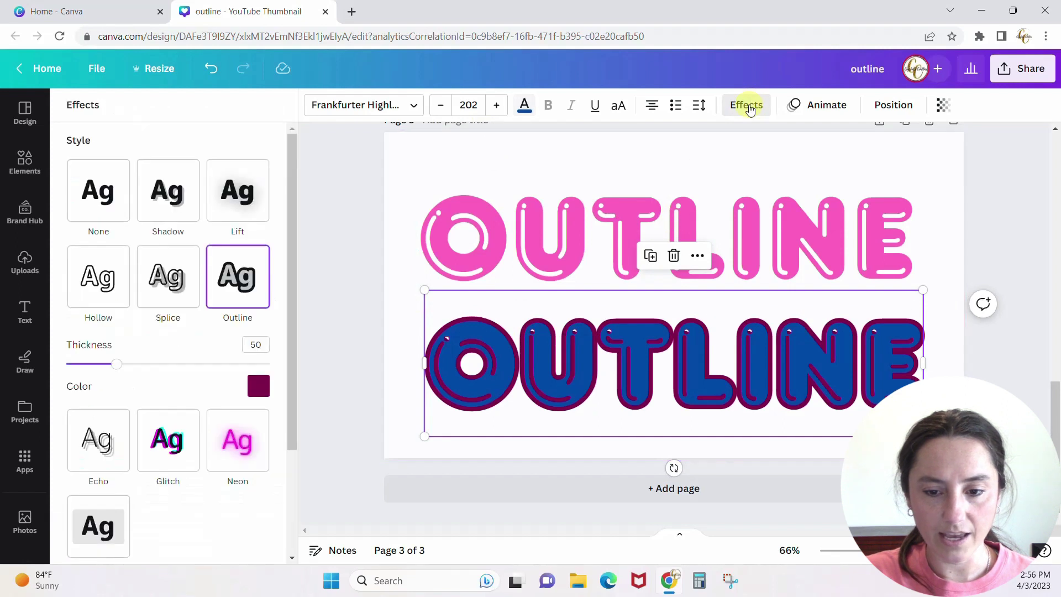
pyautogui.click(247, 283)
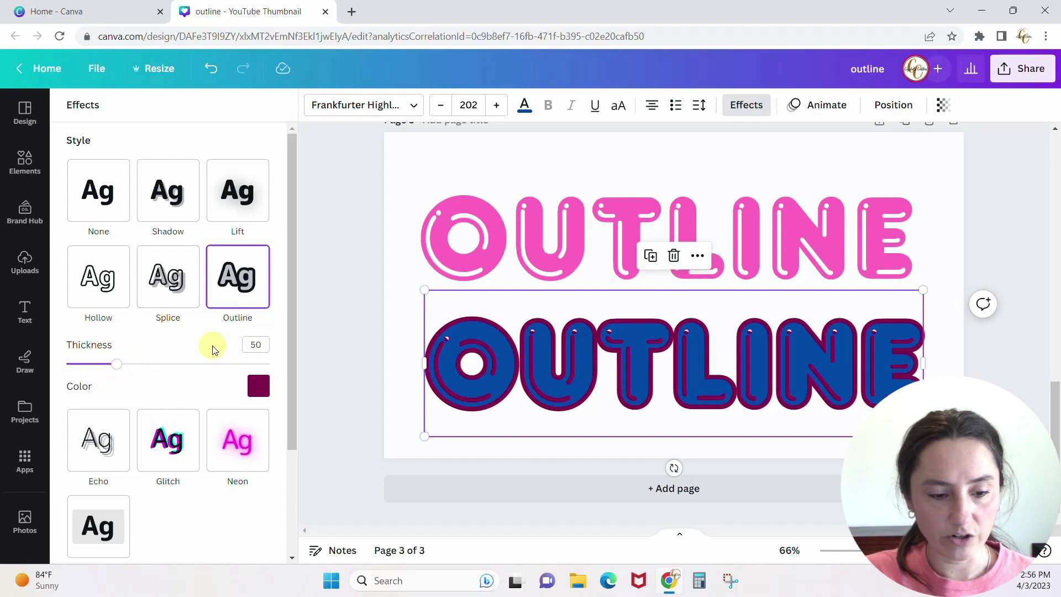
pyautogui.click(257, 390)
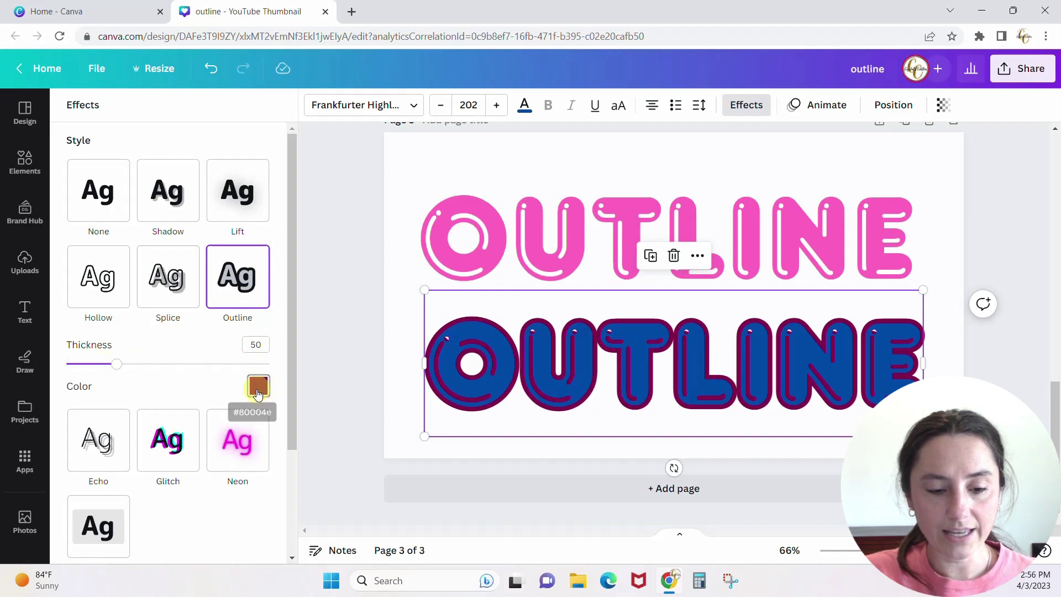
pyautogui.click(111, 224)
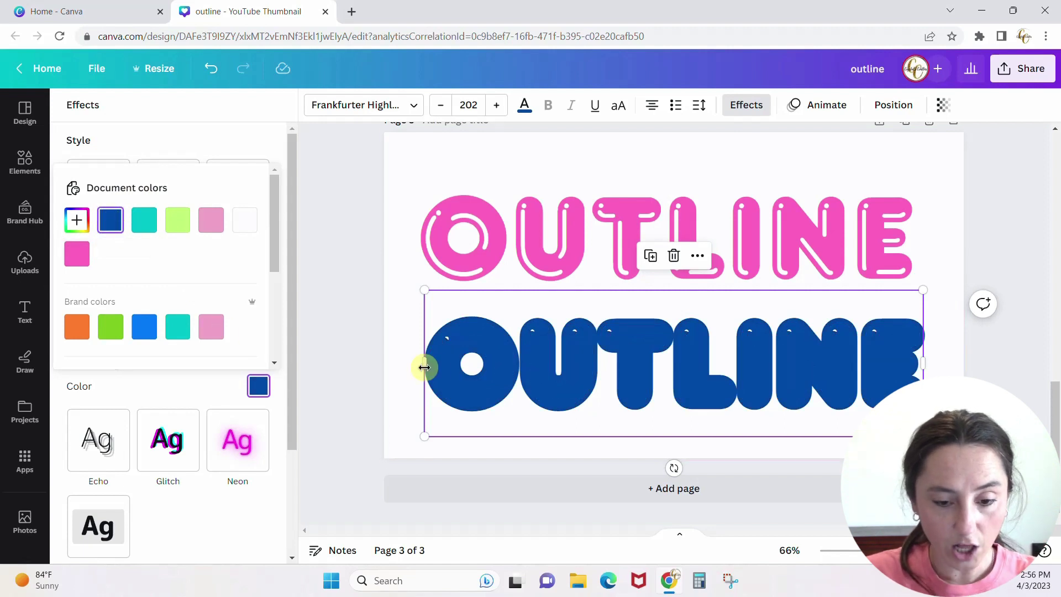
# Step: Send the blue copy to the back and align it directly behind the pink OUTLINE text
pyautogui.moveTo(578, 386); pyautogui.dragTo(576, 327)
pyautogui.click(884, 106)
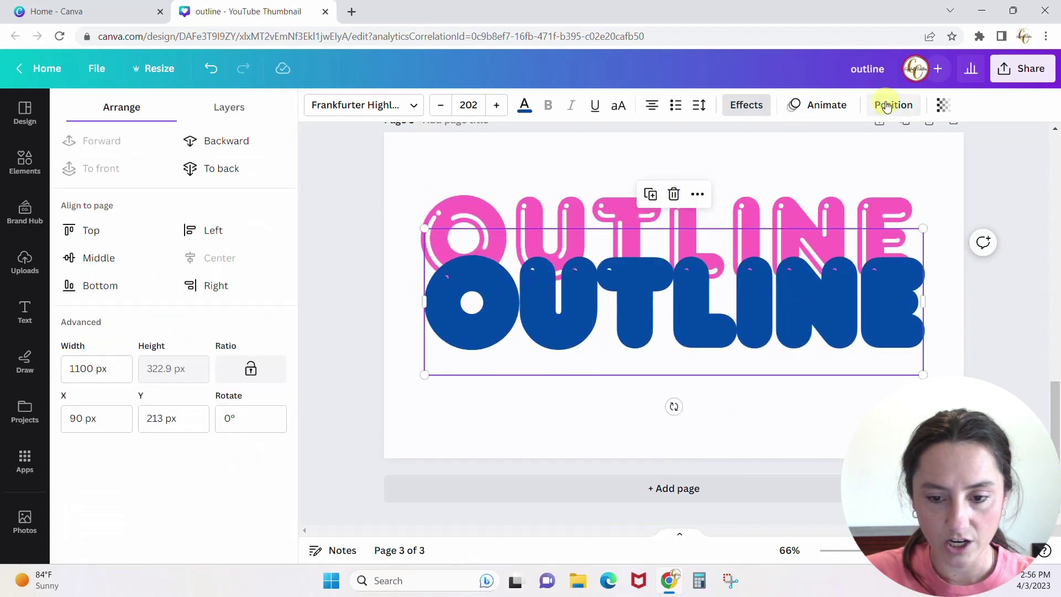
pyautogui.click(889, 109)
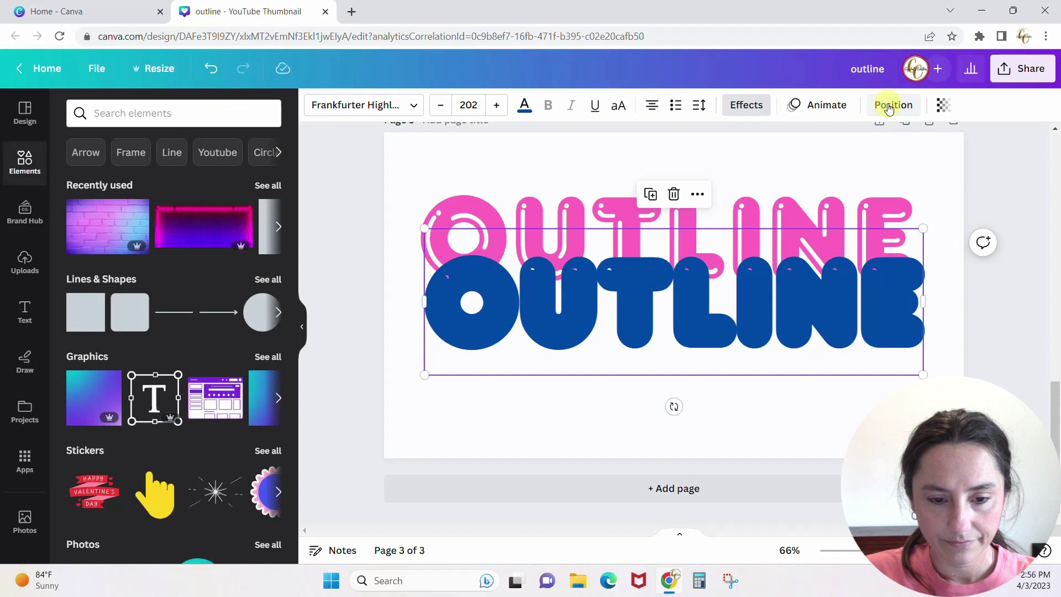
pyautogui.click(897, 114)
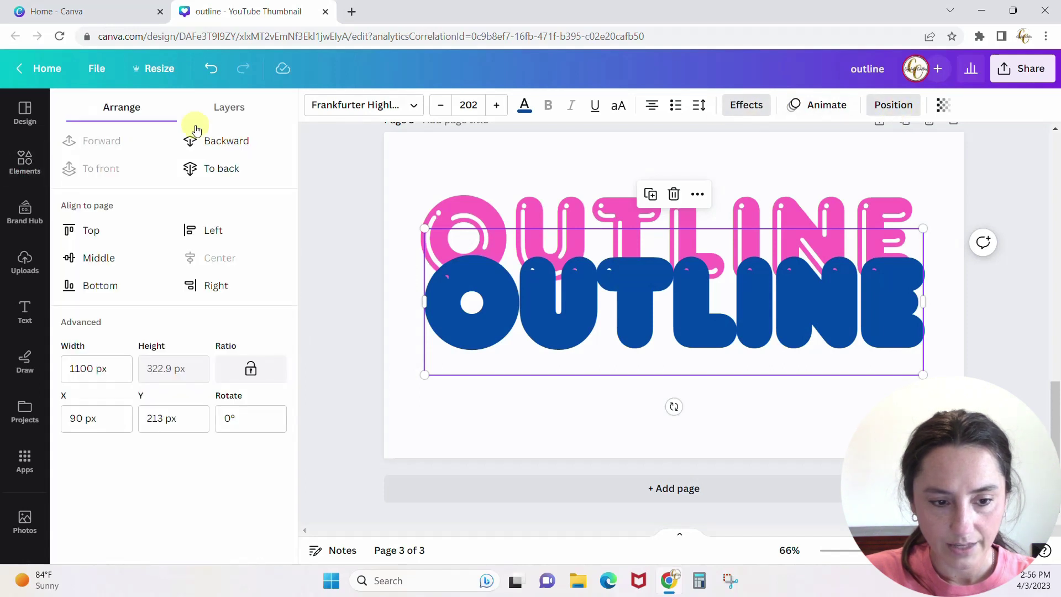
pyautogui.click(225, 169)
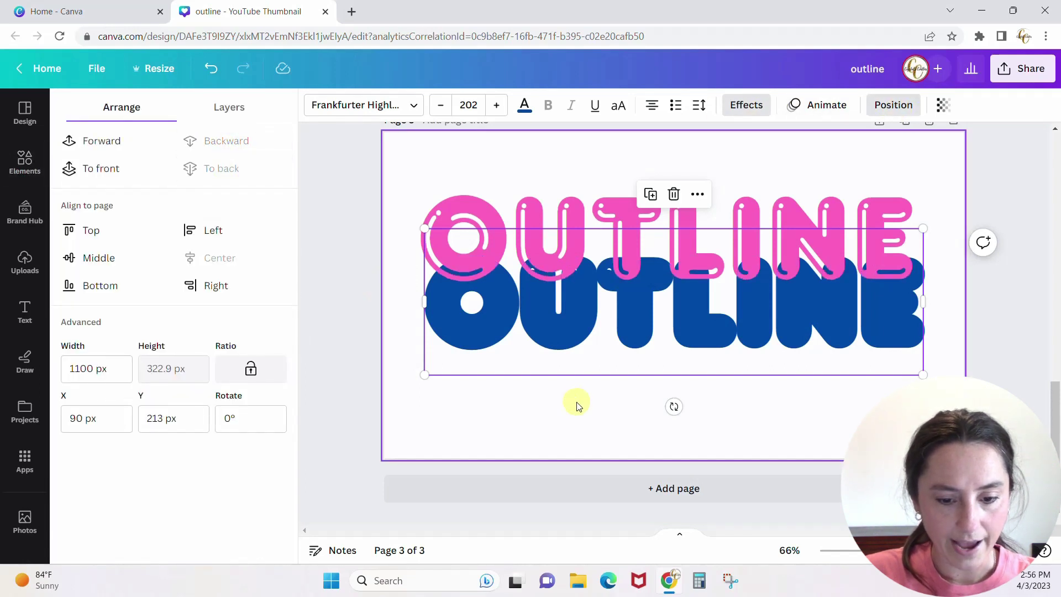
pyautogui.click(600, 379)
pyautogui.moveTo(568, 334); pyautogui.dragTo(558, 272)
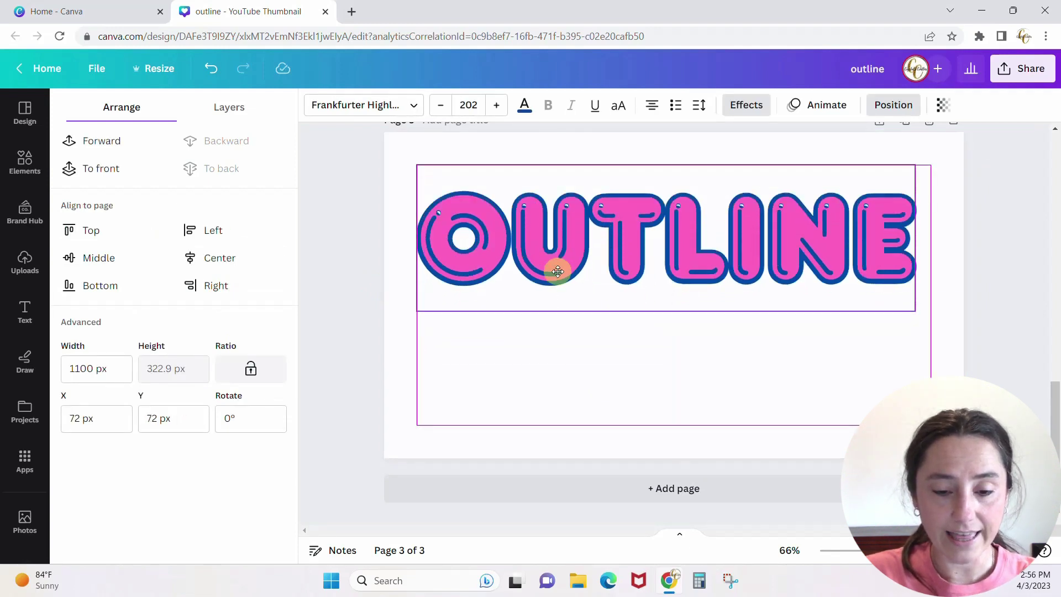
# Step: Increase the blue copy's outline thickness to 85 and realign it directly behind the pink OUTLINE text
pyautogui.moveTo(557, 272); pyautogui.dragTo(561, 384)
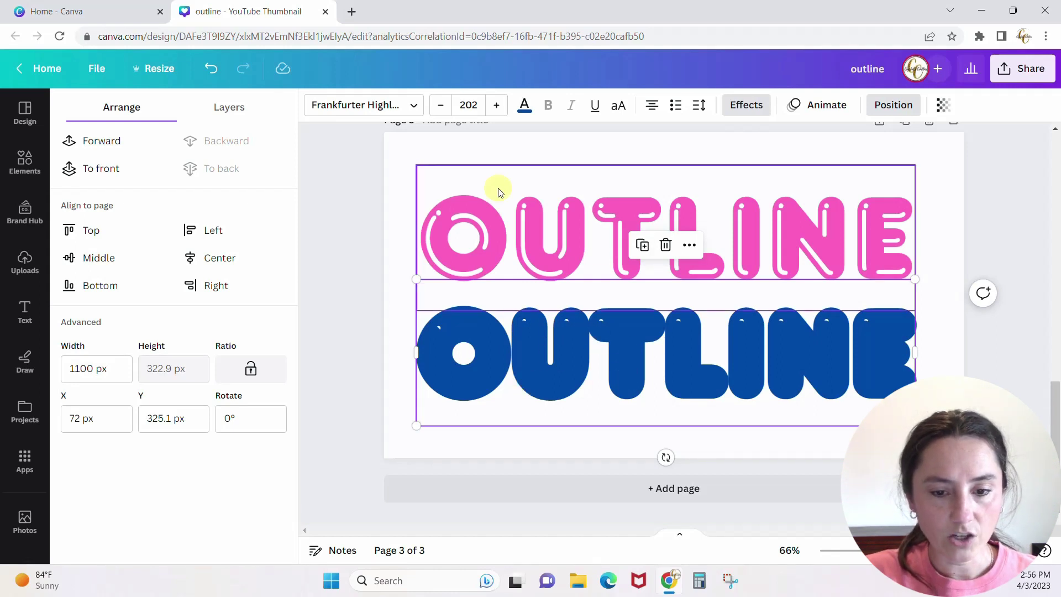
pyautogui.click(742, 108)
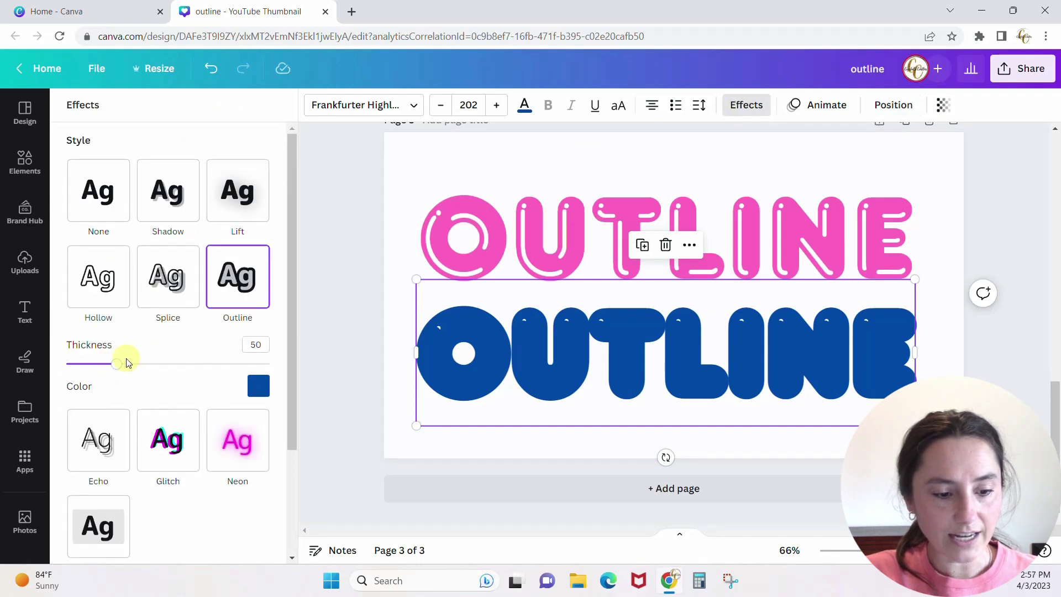
pyautogui.moveTo(120, 368); pyautogui.dragTo(152, 368)
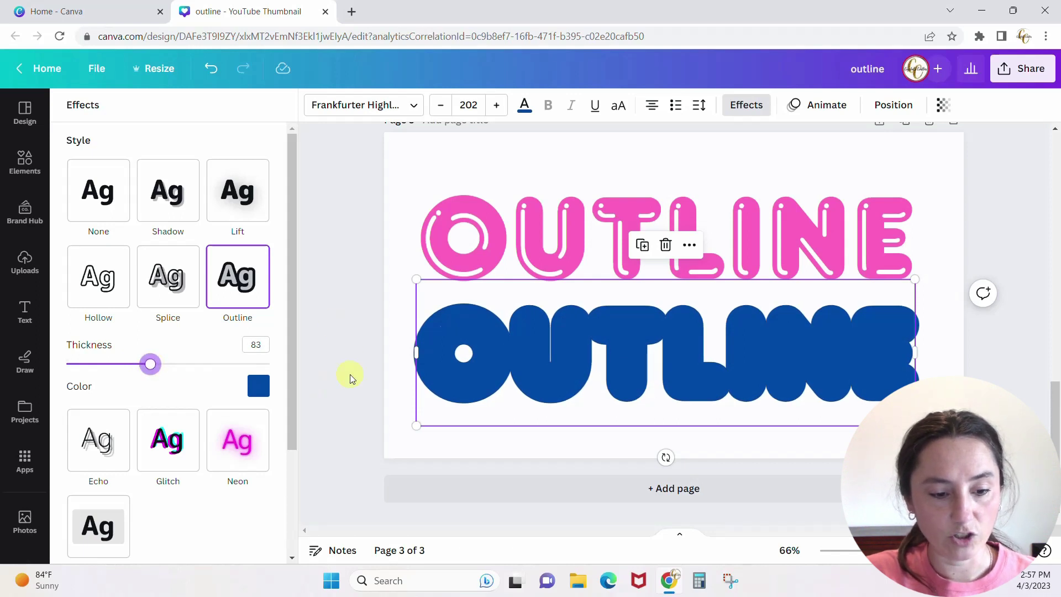
pyautogui.moveTo(149, 368)
pyautogui.mouseDown()
pyautogui.moveTo(90, 367)
pyautogui.moveTo(56, 382)
pyautogui.moveTo(152, 381)
pyautogui.mouseUp()
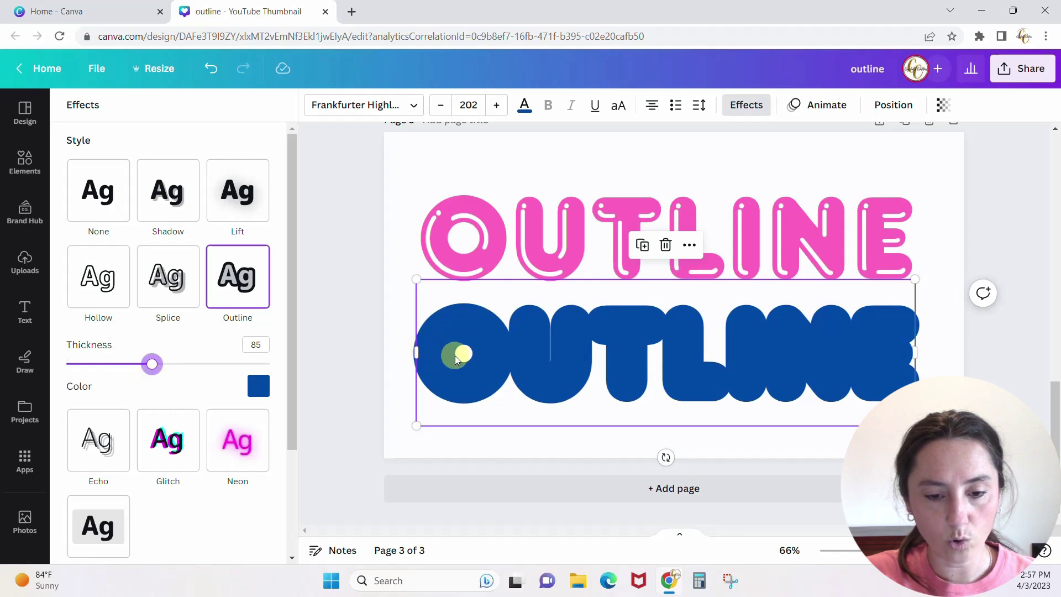
pyautogui.moveTo(572, 390); pyautogui.dragTo(571, 269)
pyautogui.click(572, 364)
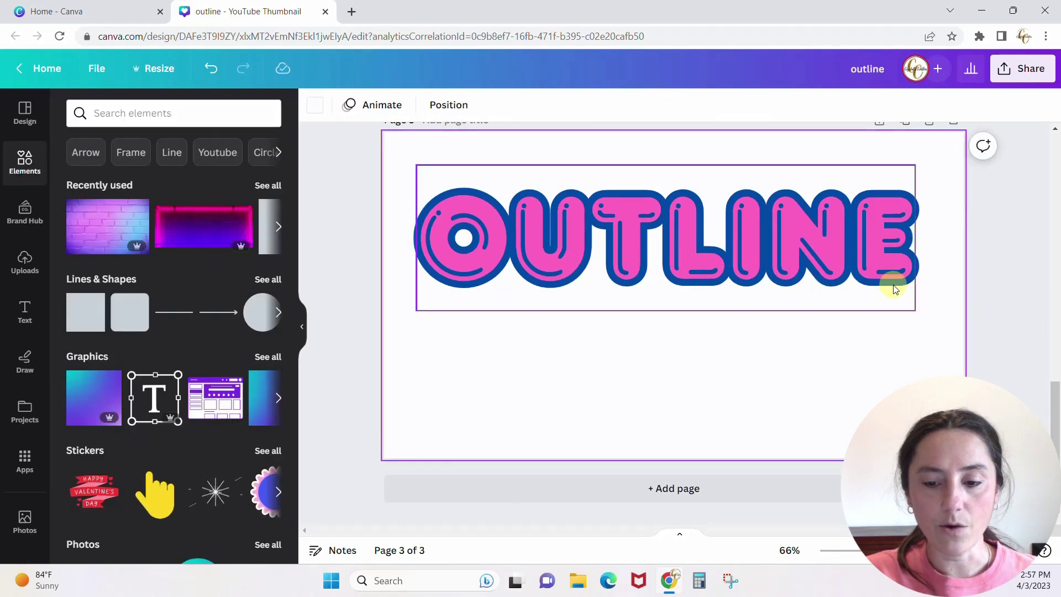
# Step: Duplicate the pink OUTLINE text below the blue copy and align one of the two pink copies over the blue text
pyautogui.moveTo(1058, 403); pyautogui.dragTo(1055, 279)
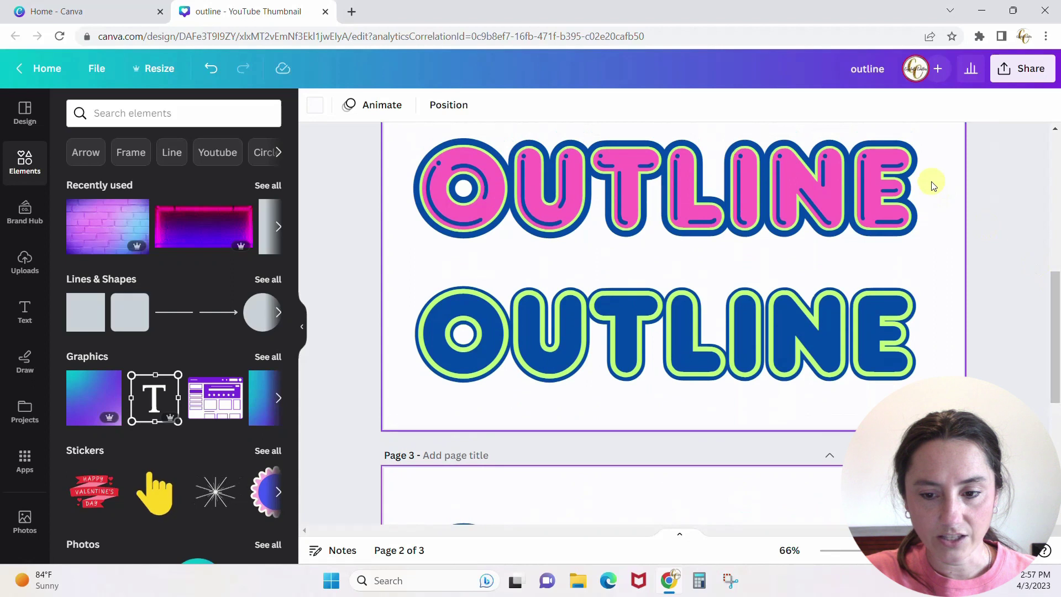
pyautogui.click(891, 227)
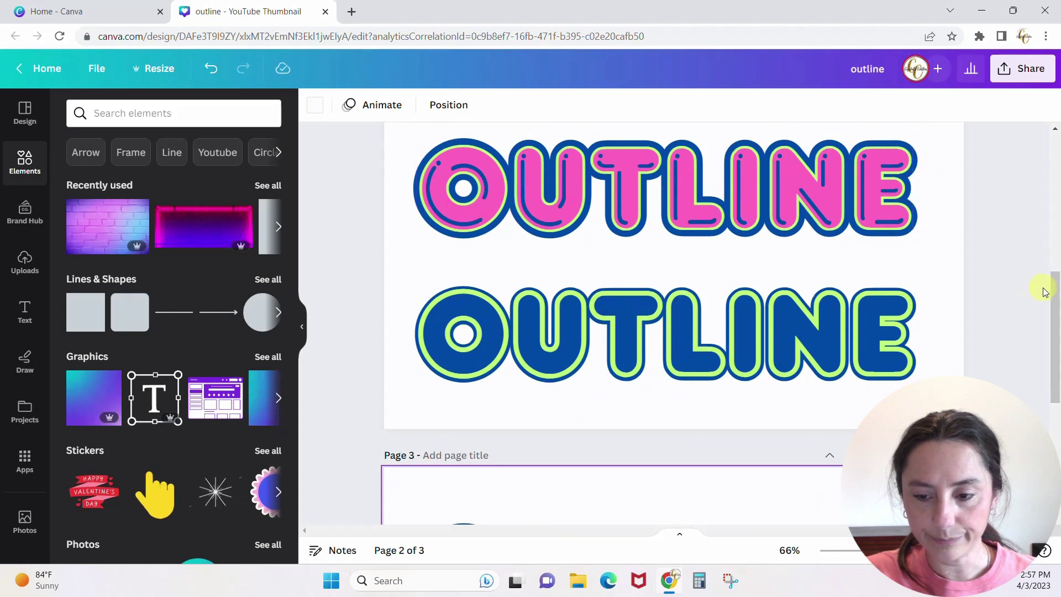
pyautogui.moveTo(1054, 293); pyautogui.dragTo(1056, 406)
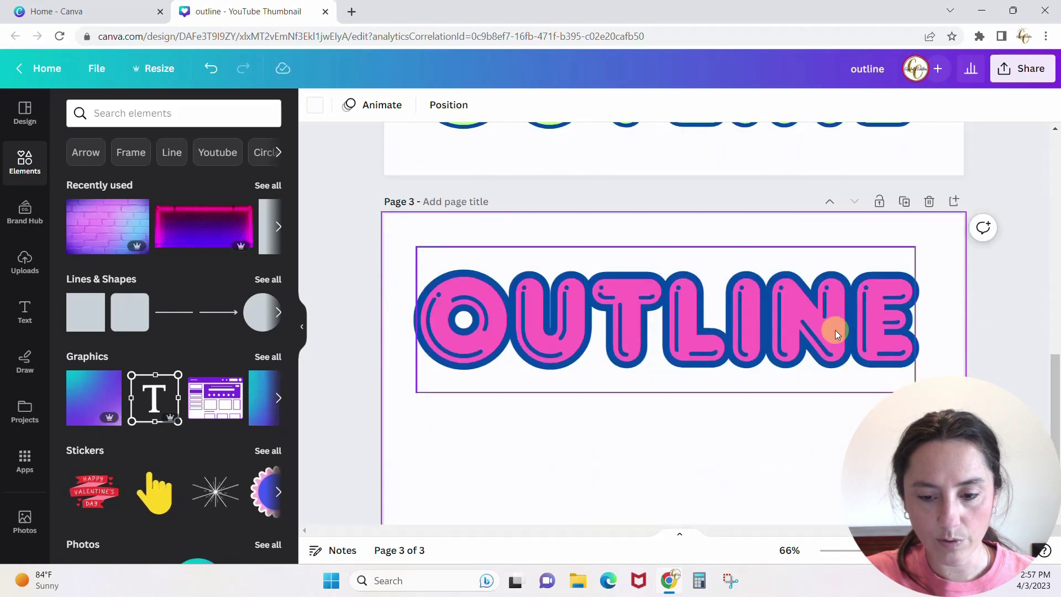
pyautogui.click(835, 329)
pyautogui.moveTo(839, 416); pyautogui.dragTo(829, 452)
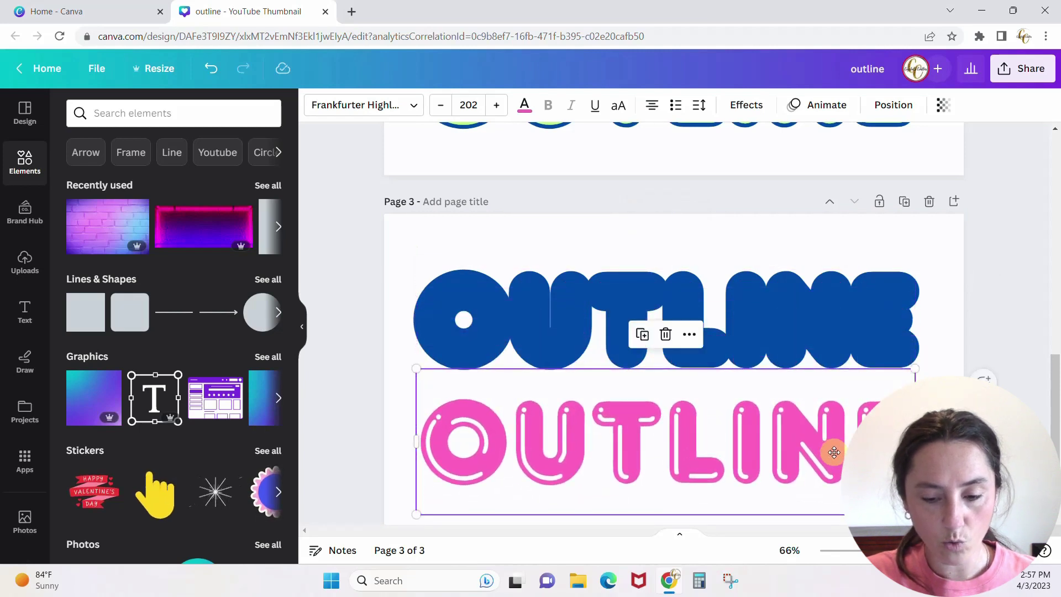
pyautogui.scroll(-1, 1055, 406)
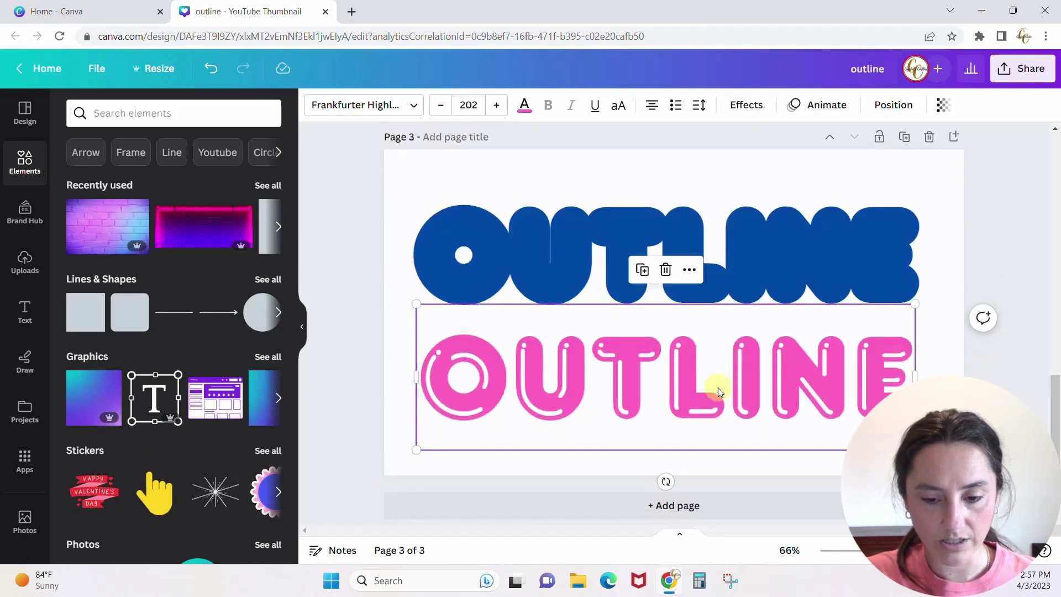
pyautogui.rightClick(835, 382)
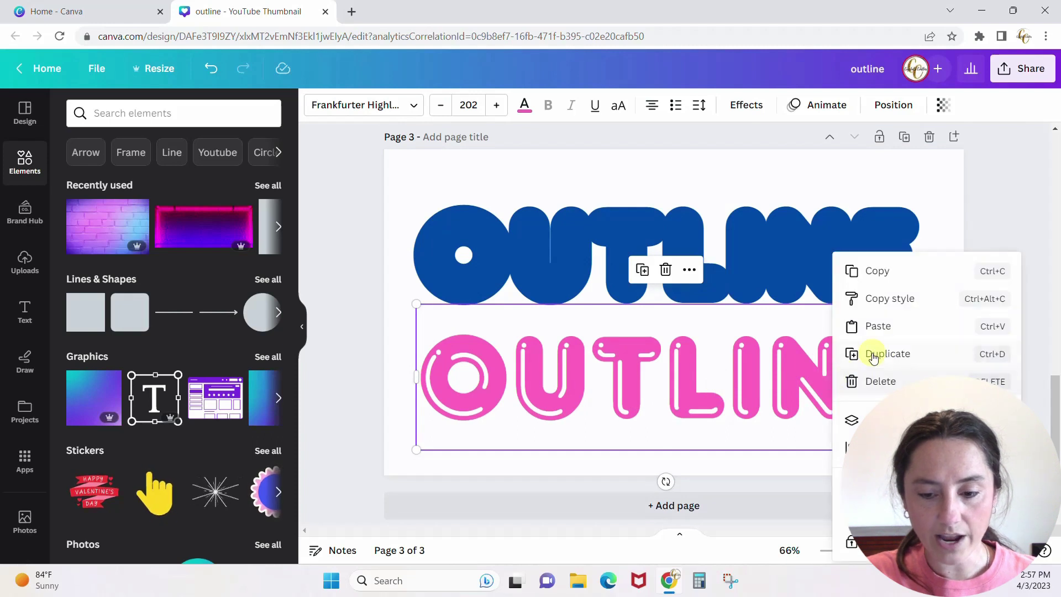
pyautogui.click(870, 354)
pyautogui.moveTo(820, 398); pyautogui.dragTo(812, 269)
# Step: Change the font of the lower pink OUTLINE copy to Frankfurter Normal
pyautogui.click(841, 398)
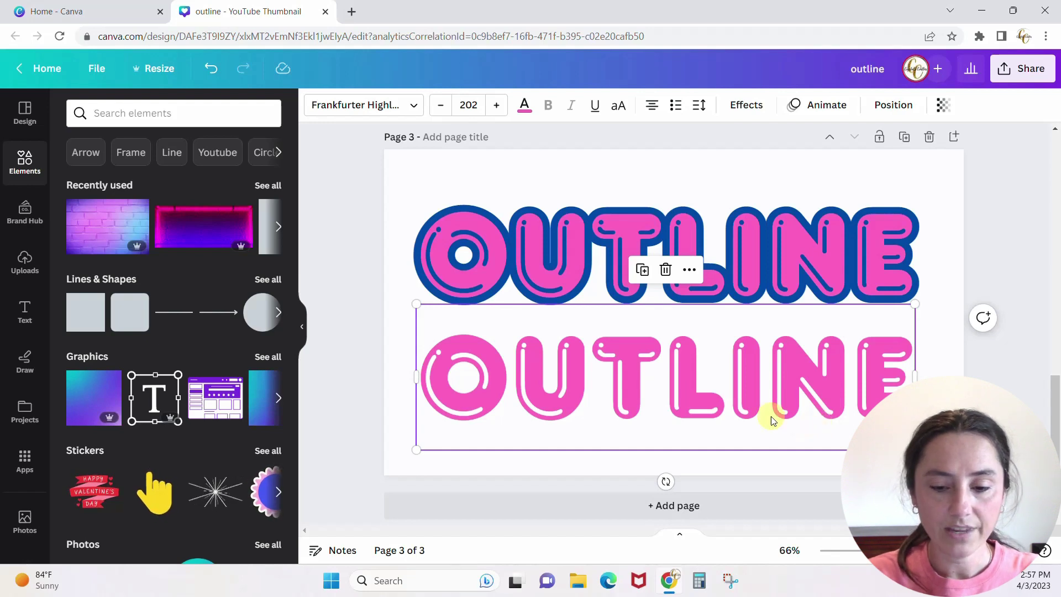
pyautogui.click(703, 398)
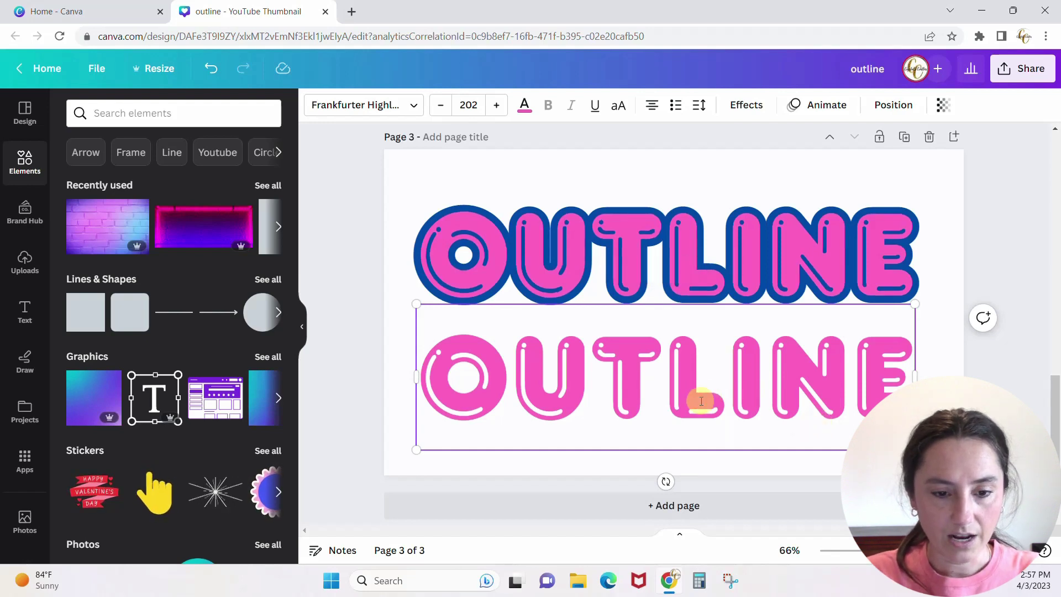
pyautogui.click(357, 107)
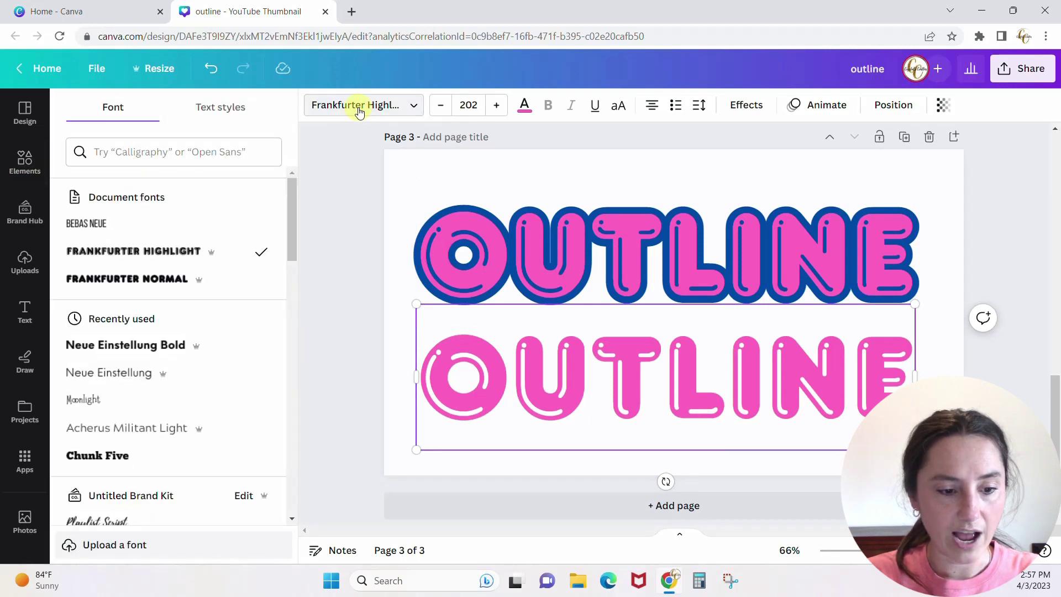
pyautogui.click(110, 282)
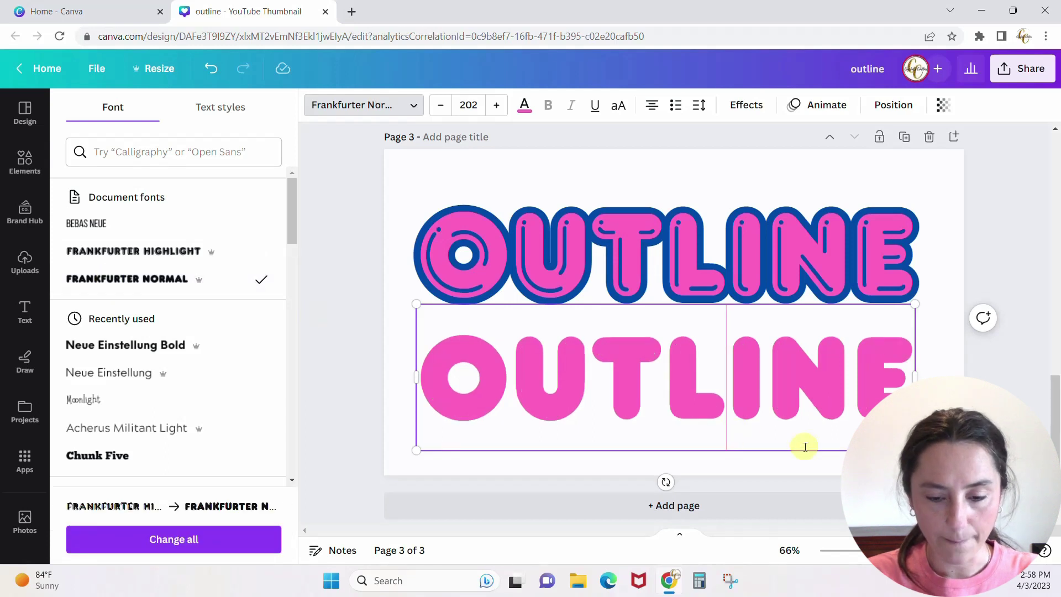
pyautogui.click(884, 260)
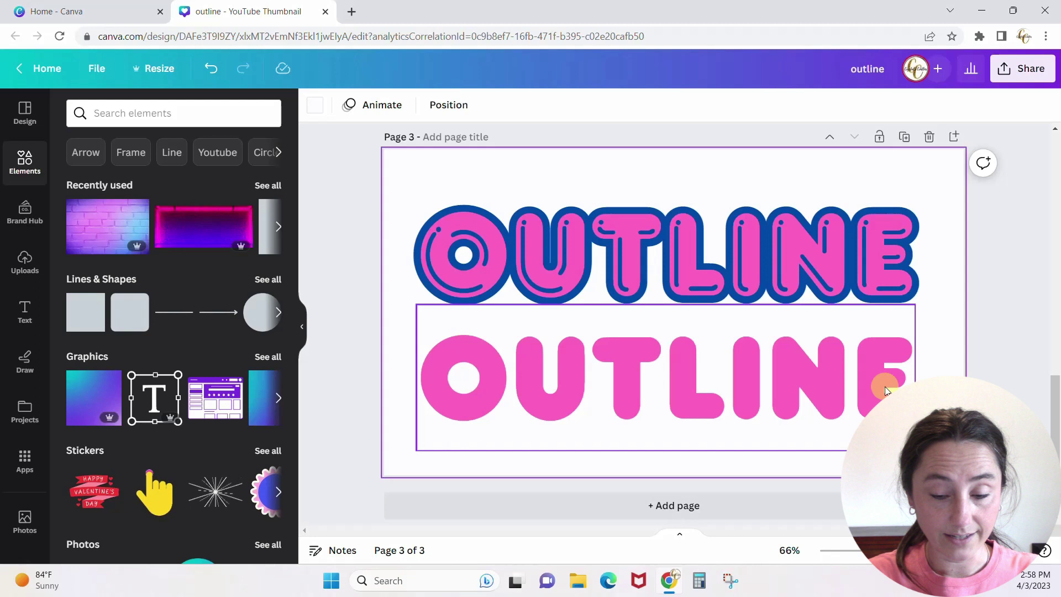
# Step: Apply the Hollow effect with thickness 8 to the lower copy and colour it the document's lime green
pyautogui.click(875, 402)
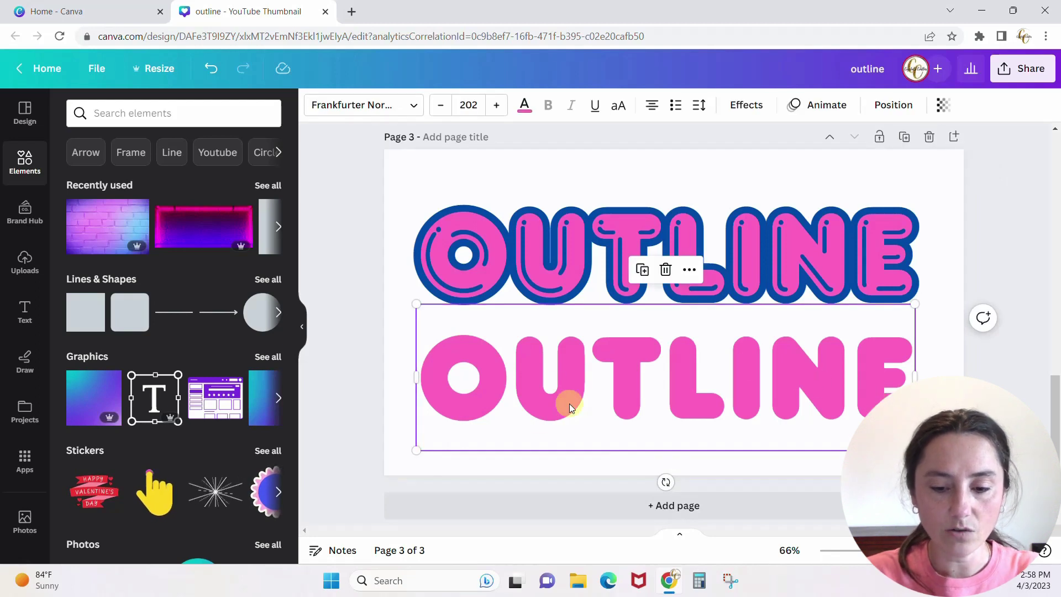
pyautogui.click(744, 105)
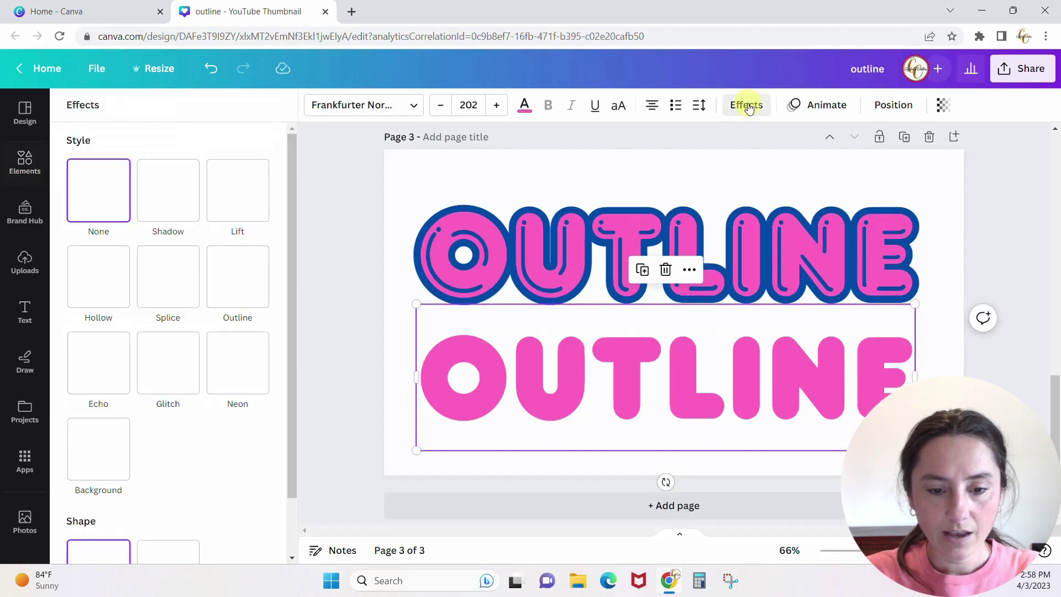
pyautogui.click(96, 290)
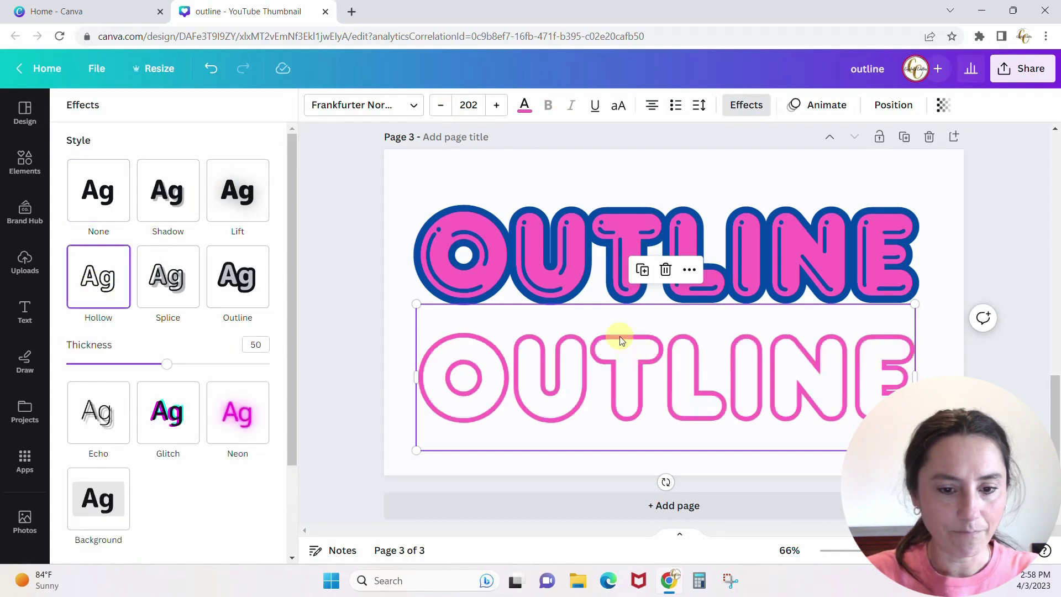
pyautogui.moveTo(165, 364); pyautogui.dragTo(75, 370)
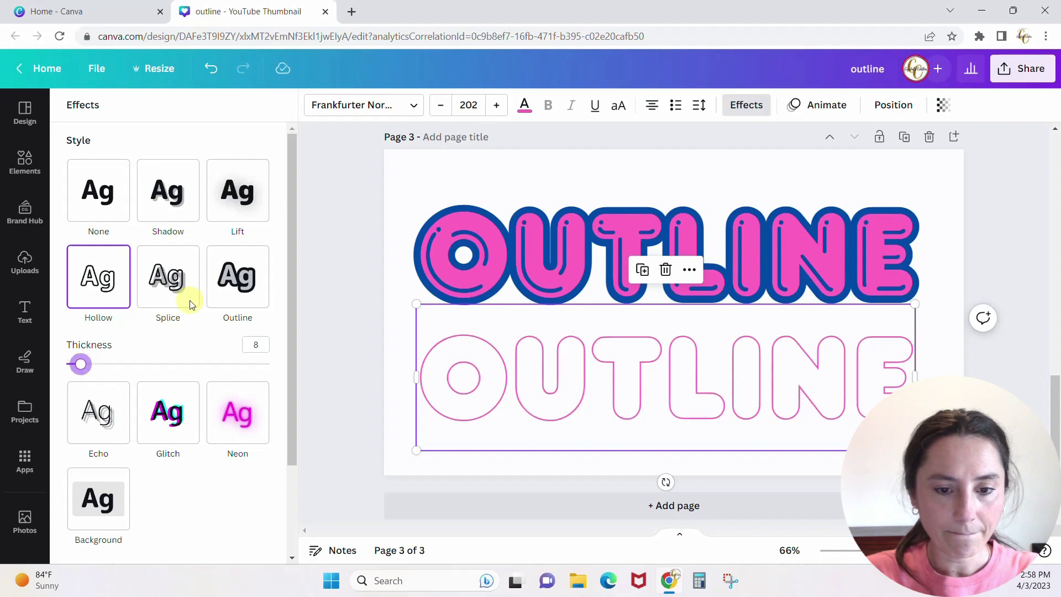
pyautogui.click(526, 111)
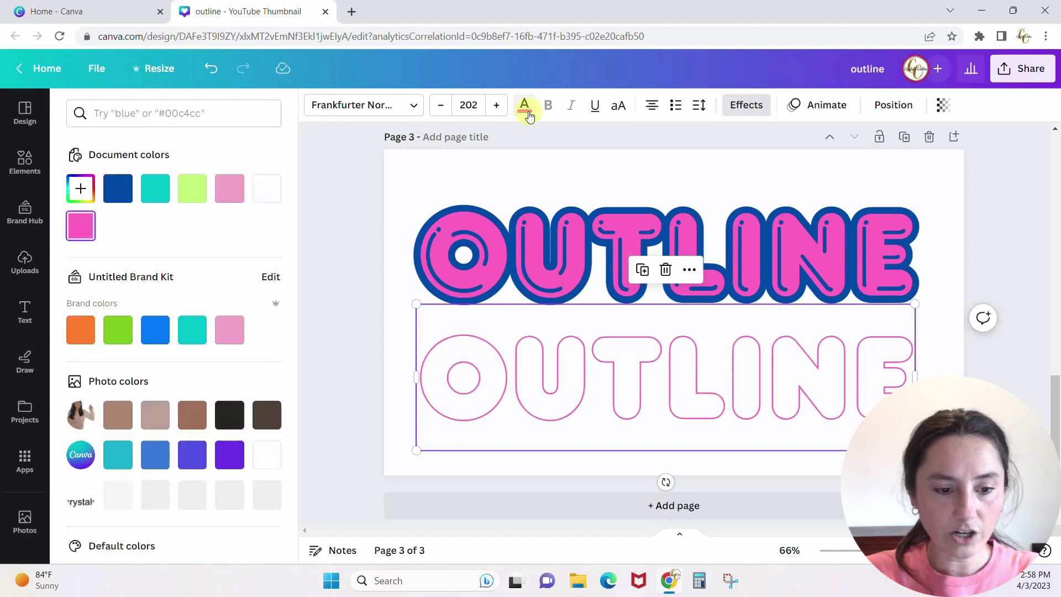
pyautogui.click(192, 188)
# Step: Align the green hollow copy with the stacked OUTLINE text and bring it forward above the pink layer
pyautogui.moveTo(687, 410); pyautogui.dragTo(689, 292)
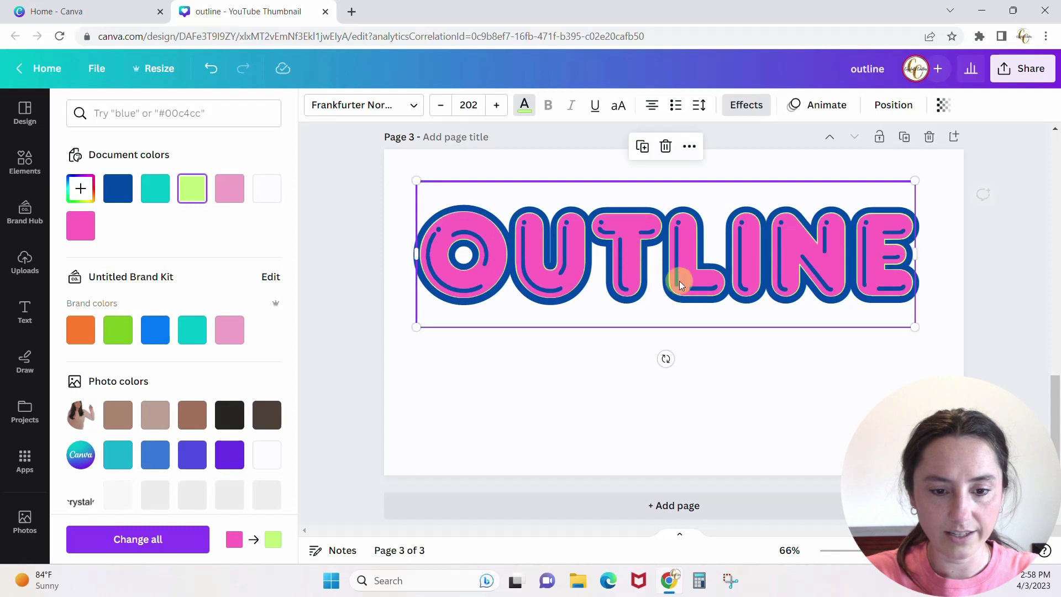
pyautogui.click(892, 105)
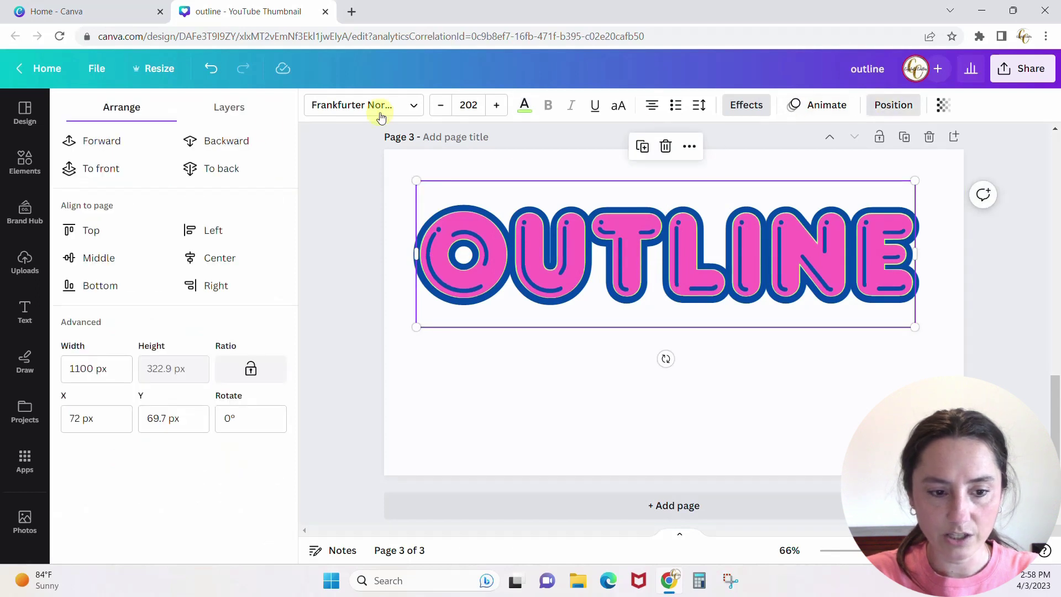
pyautogui.click(96, 145)
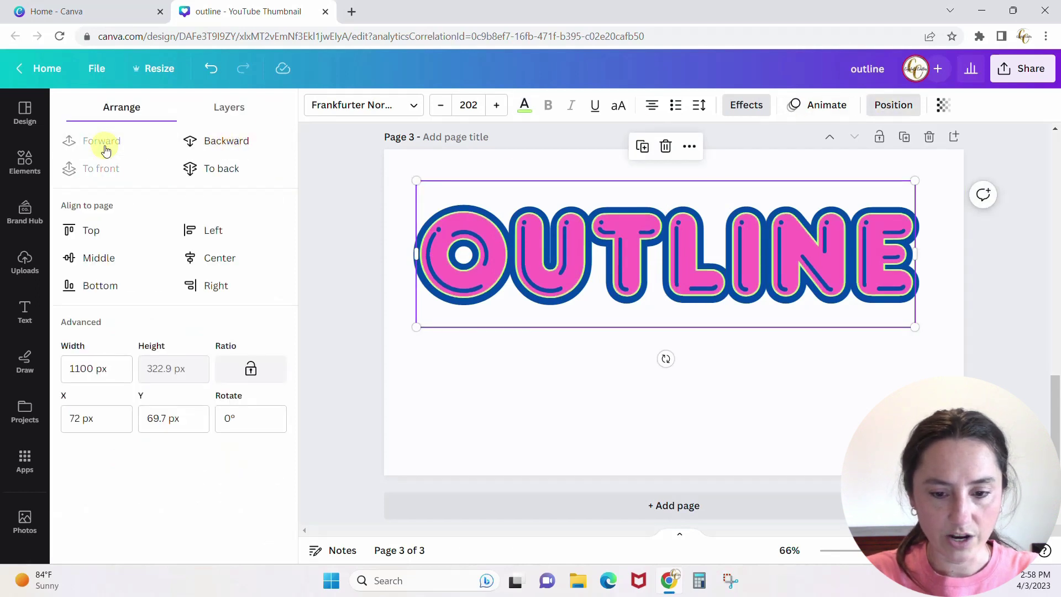
pyautogui.click(432, 387)
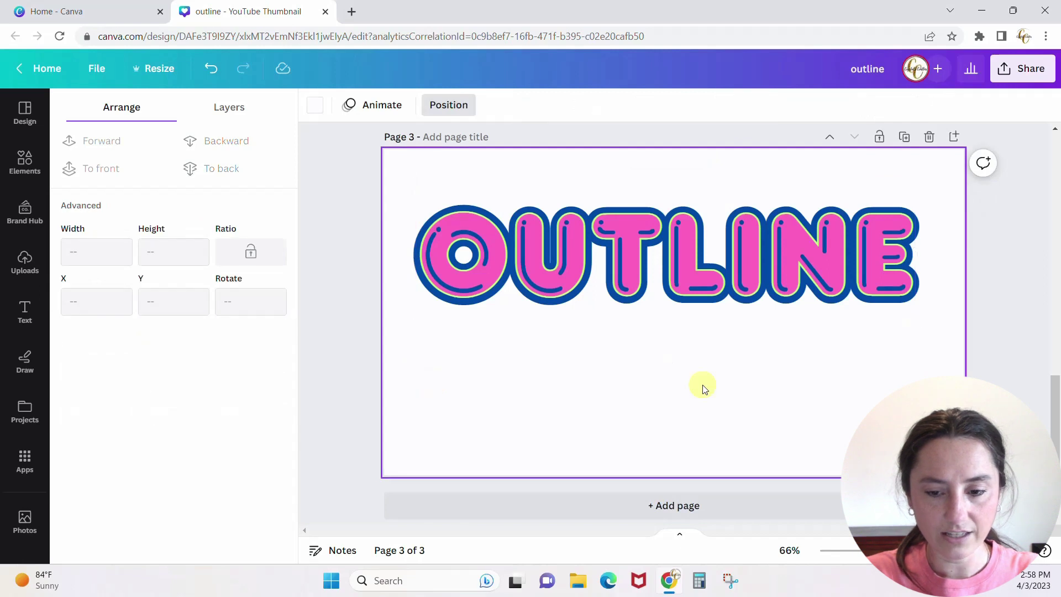
# Step: Increase the Hollow effect thickness of the green copy to 20
pyautogui.click(792, 293)
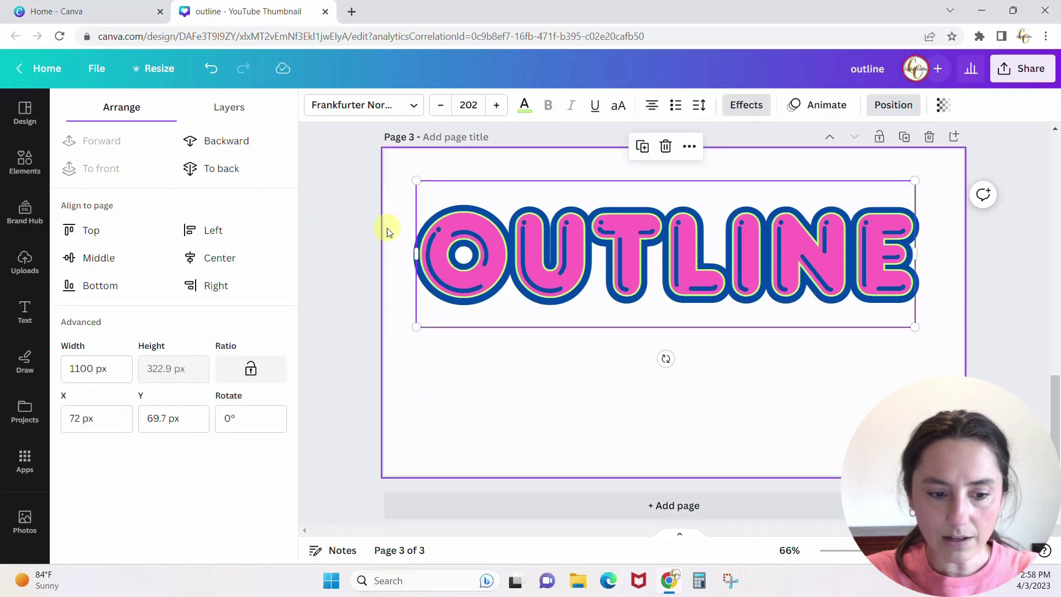
pyautogui.click(742, 105)
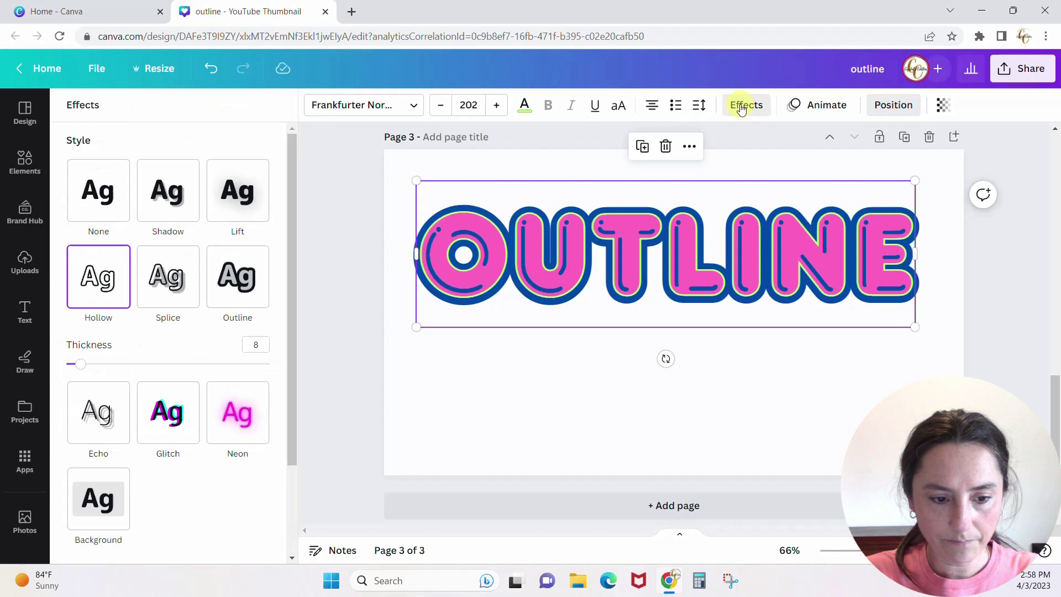
pyautogui.moveTo(88, 367); pyautogui.dragTo(108, 365)
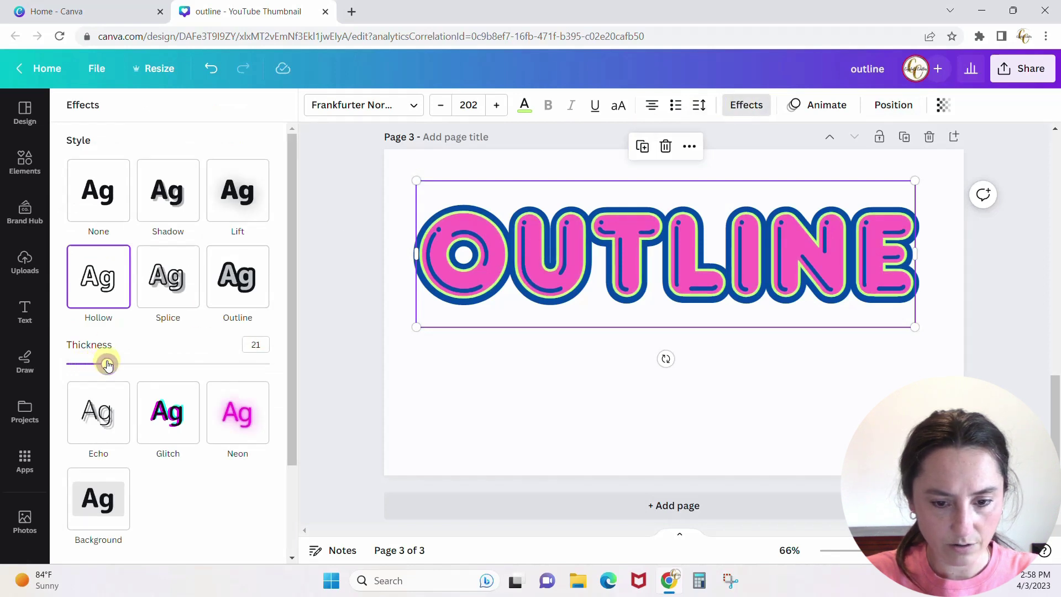
pyautogui.click(474, 410)
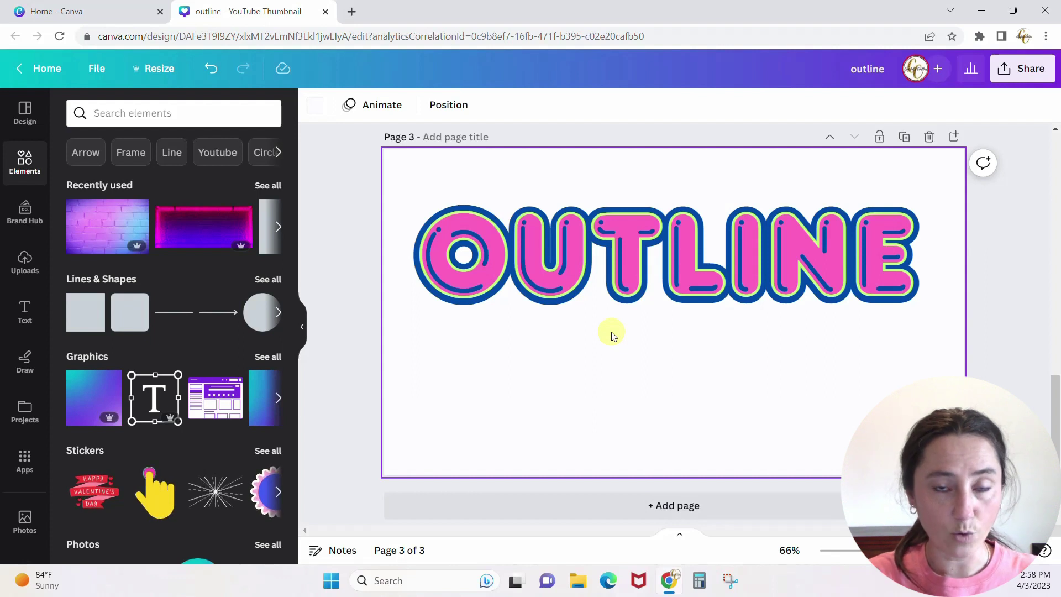
# Step: Separate the three stacked layers vertically, with the blue copy at the top, pink in the middle and green at the bottom
pyautogui.moveTo(609, 266); pyautogui.dragTo(621, 442)
pyautogui.moveTo(621, 295); pyautogui.dragTo(617, 386)
pyautogui.click(824, 232)
pyautogui.moveTo(823, 232); pyautogui.dragTo(817, 190)
pyautogui.click(881, 325)
pyautogui.moveTo(881, 324); pyautogui.dragTo(881, 308)
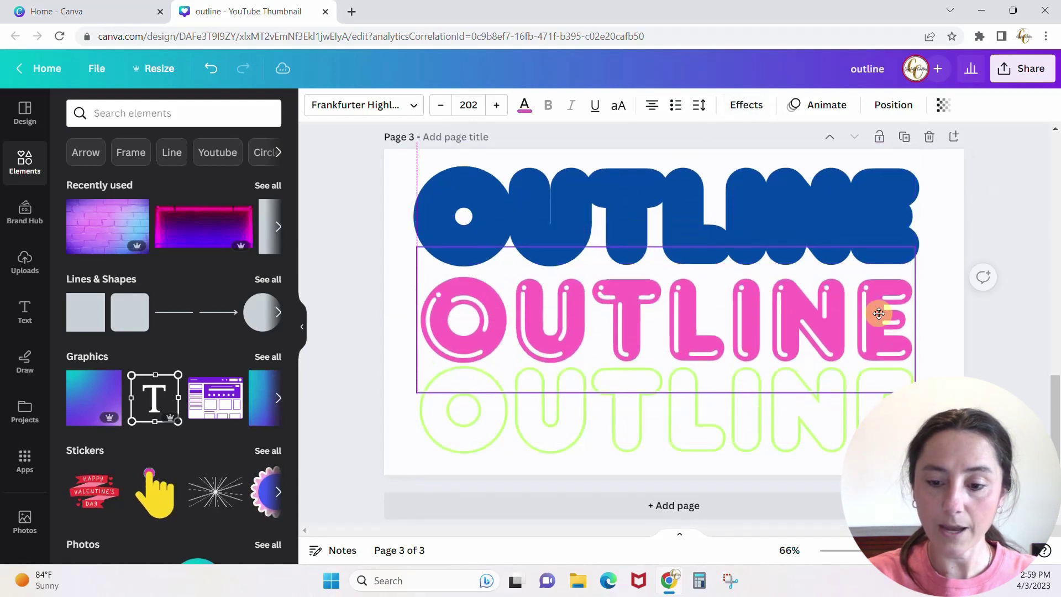
pyautogui.moveTo(834, 194); pyautogui.dragTo(835, 190)
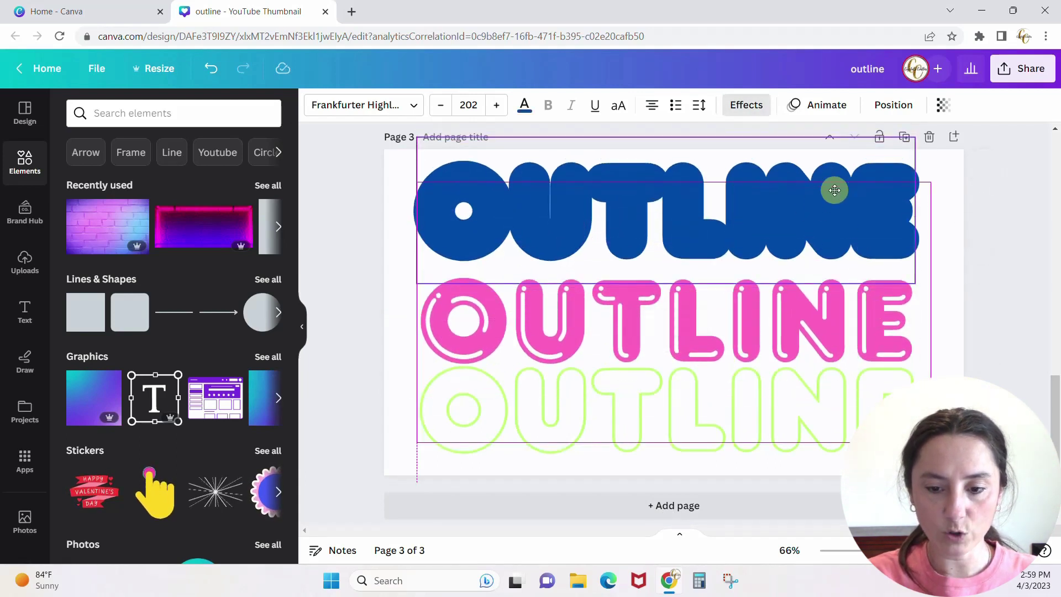
pyautogui.moveTo(834, 398); pyautogui.dragTo(837, 441)
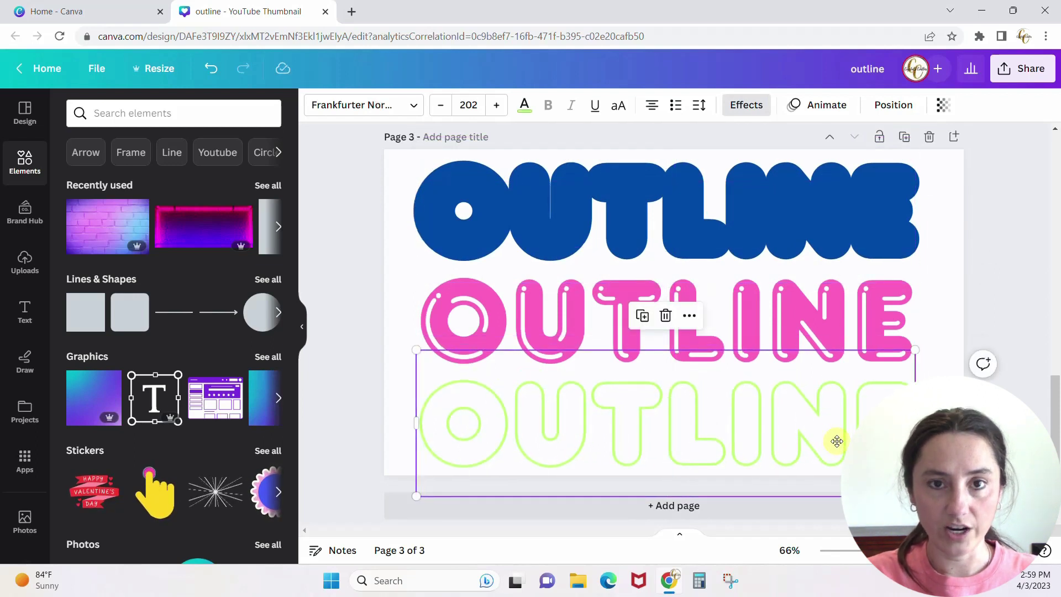
# Step: Review the text effect settings of the blue copy and the green hollow copy
pyautogui.click(801, 187)
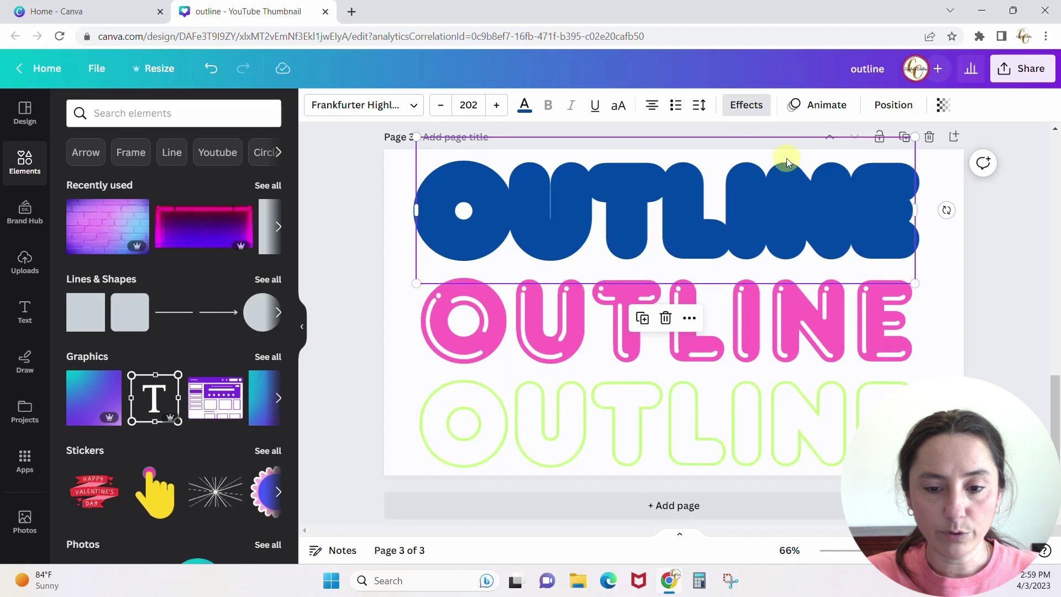
pyautogui.click(748, 104)
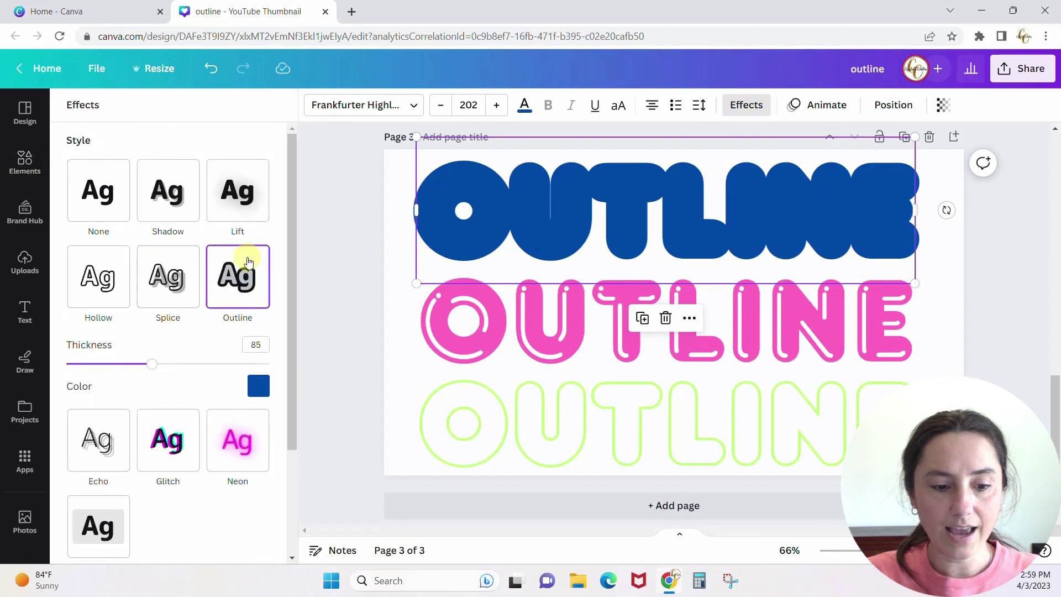
pyautogui.click(577, 437)
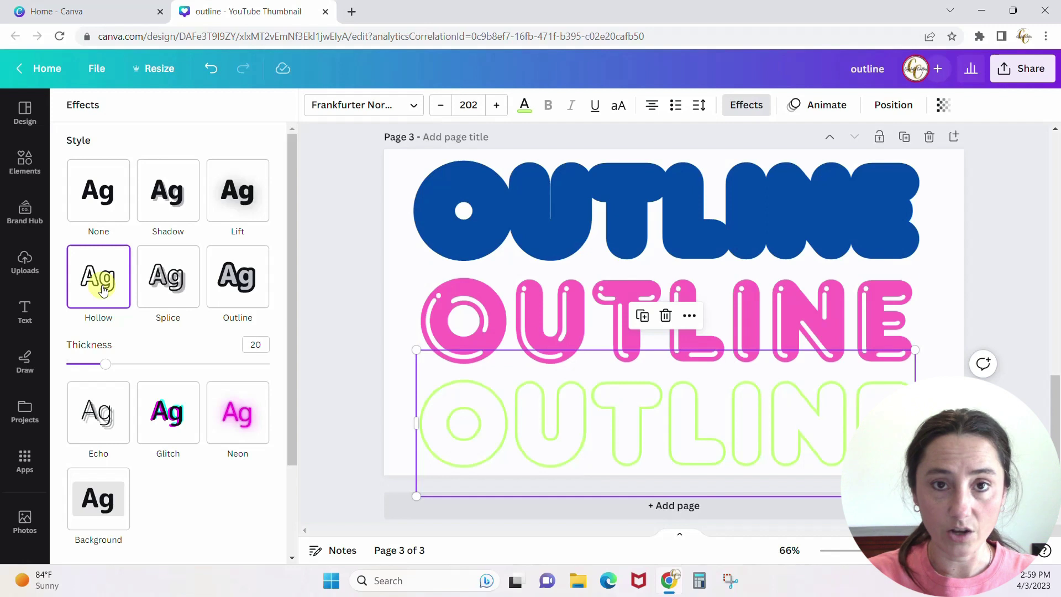
# Step: Stack the pink OUTLINE text and the green hollow copy back onto the blue copy so all three layers align
pyautogui.moveTo(830, 330); pyautogui.dragTo(834, 214)
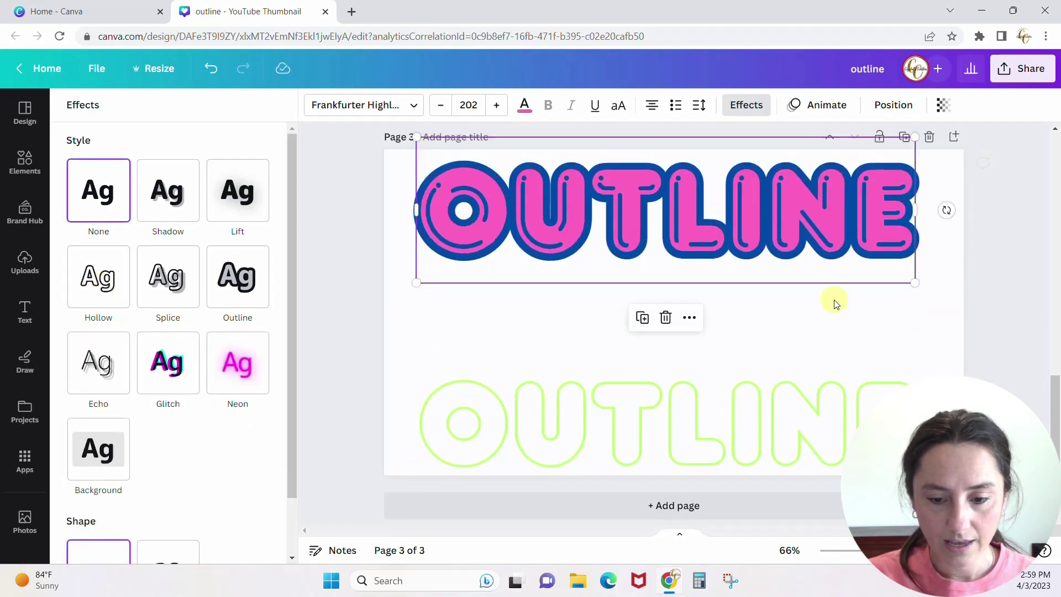
pyautogui.moveTo(842, 444); pyautogui.dragTo(837, 221)
pyautogui.click(791, 384)
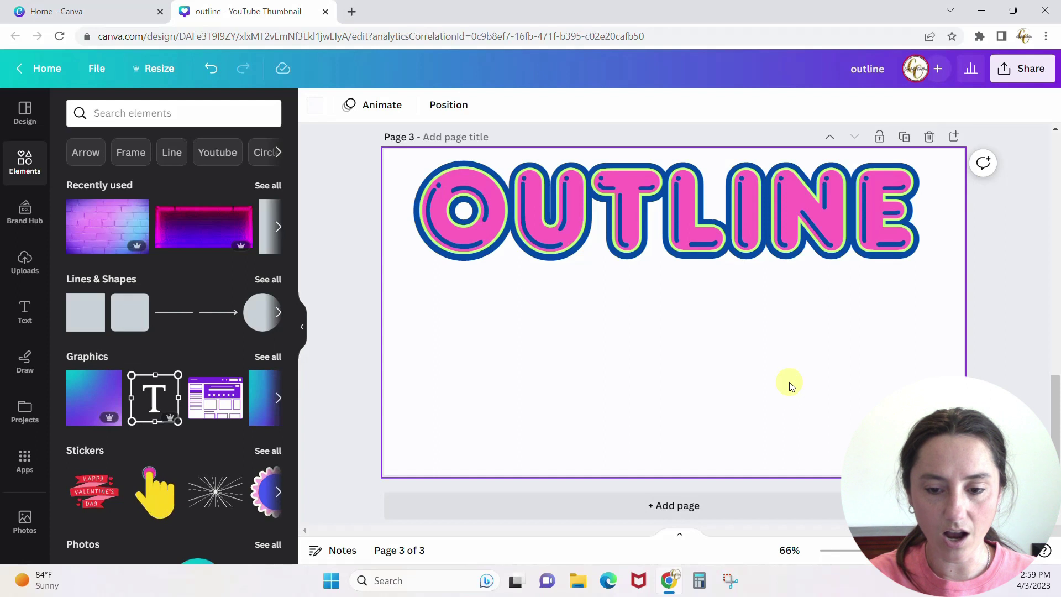
# Step: Add a new text box reading OUTLINE below the stacked design on page 3 and set its font to Frankfurter Normal
pyautogui.scroll(5, 801, 328)
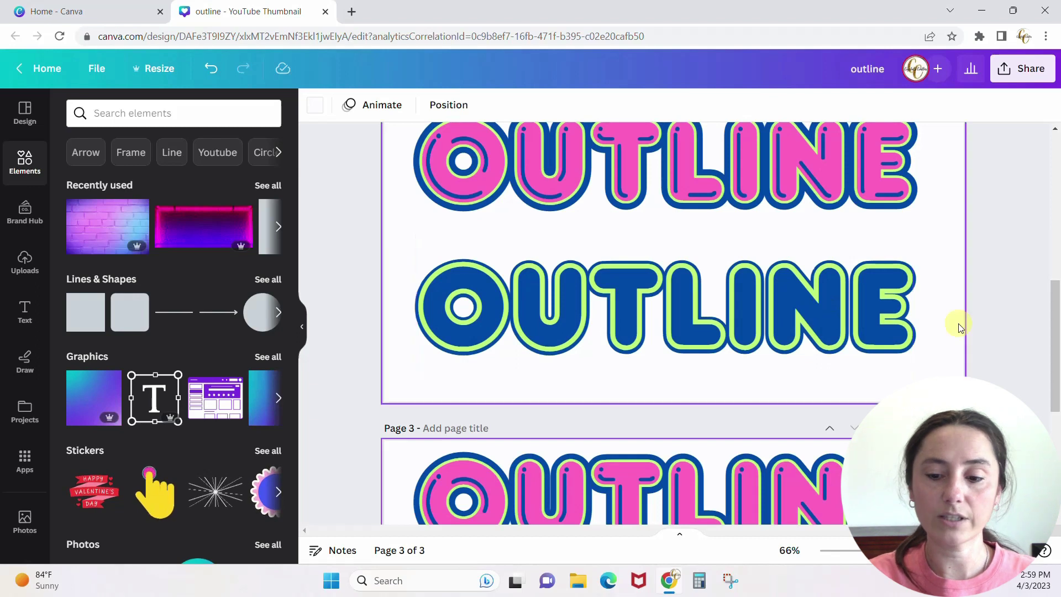
pyautogui.moveTo(1054, 332); pyautogui.dragTo(1044, 407)
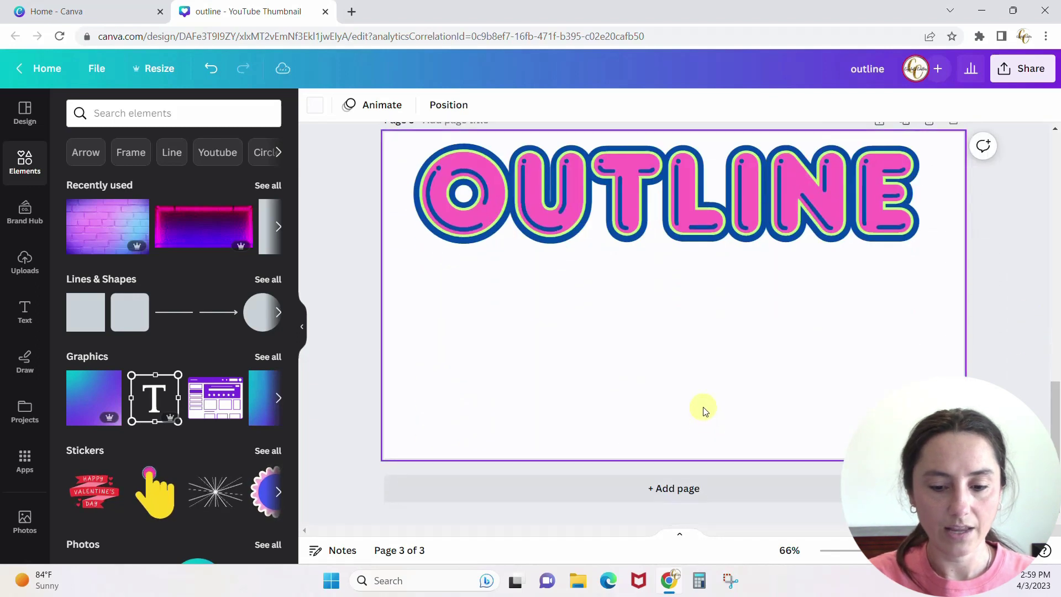
pyautogui.press('t')
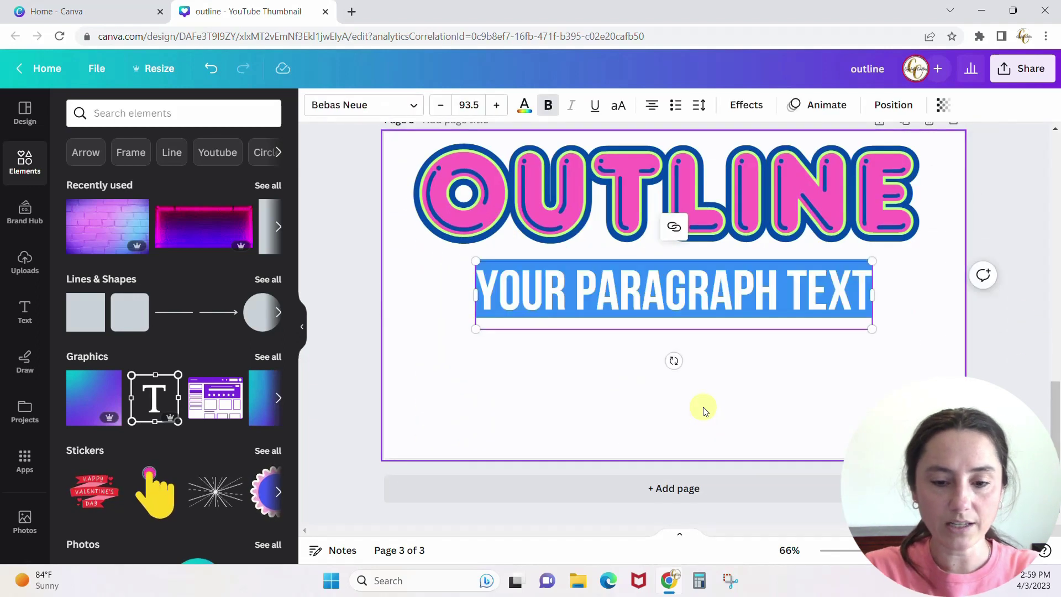
pyautogui.write('OUTLINE')
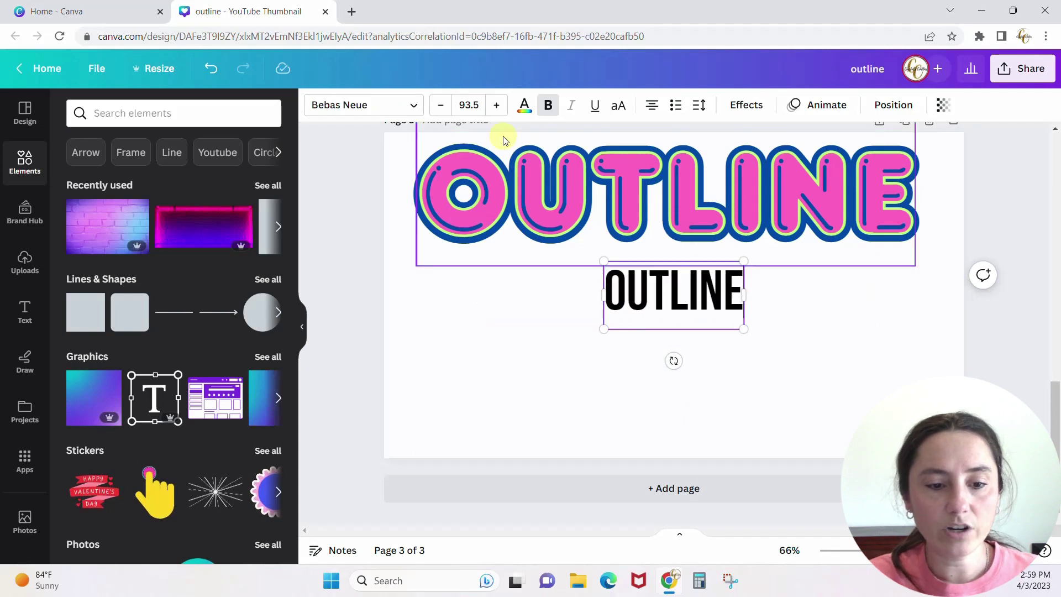
pyautogui.click(350, 105)
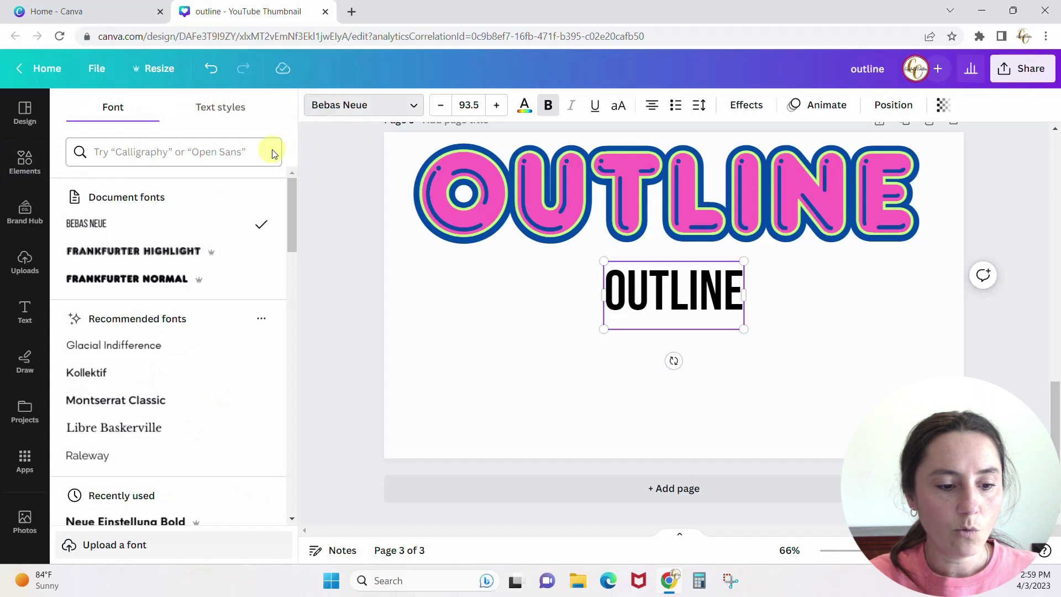
pyautogui.click(130, 278)
# Step: Enlarge the new black OUTLINE text to font size 203 and position it beneath the stacked design
pyautogui.moveTo(559, 332); pyautogui.dragTo(433, 420)
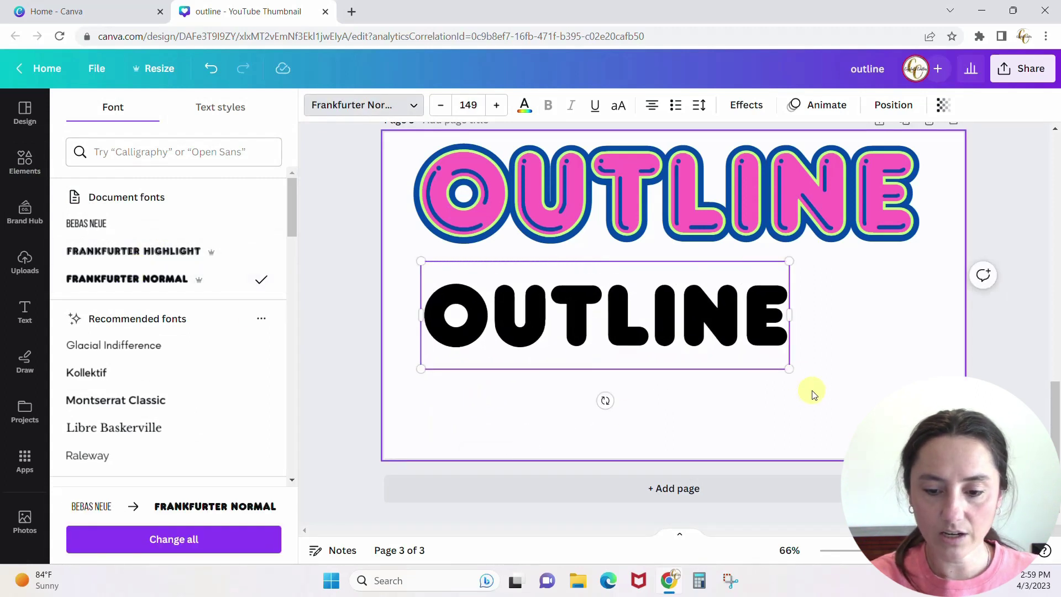
pyautogui.moveTo(791, 368); pyautogui.dragTo(921, 407)
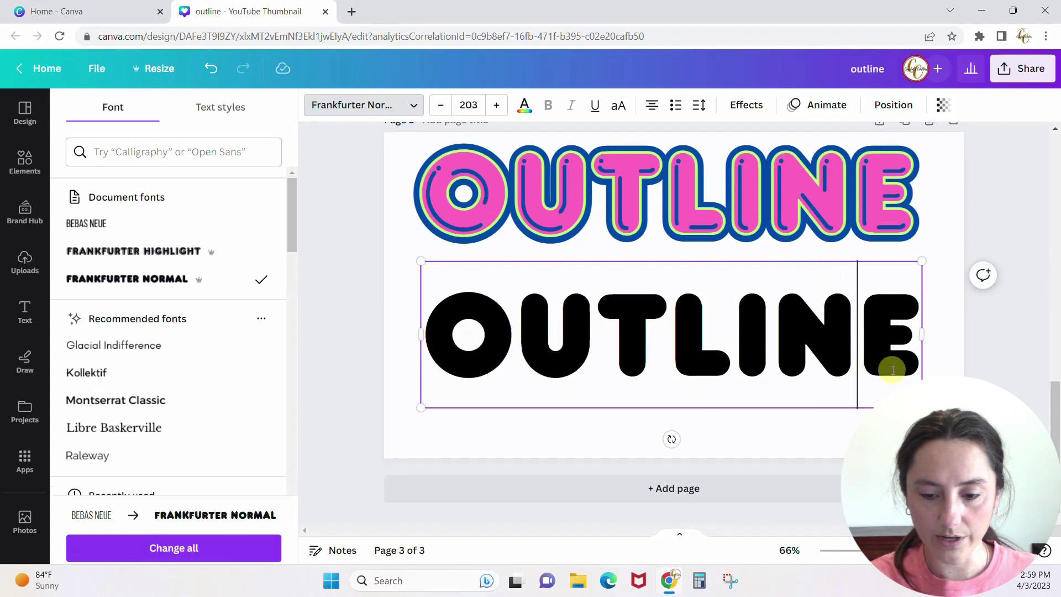
pyautogui.moveTo(885, 362)
pyautogui.mouseDown()
pyautogui.moveTo(867, 367)
pyautogui.moveTo(878, 365)
pyautogui.mouseUp()
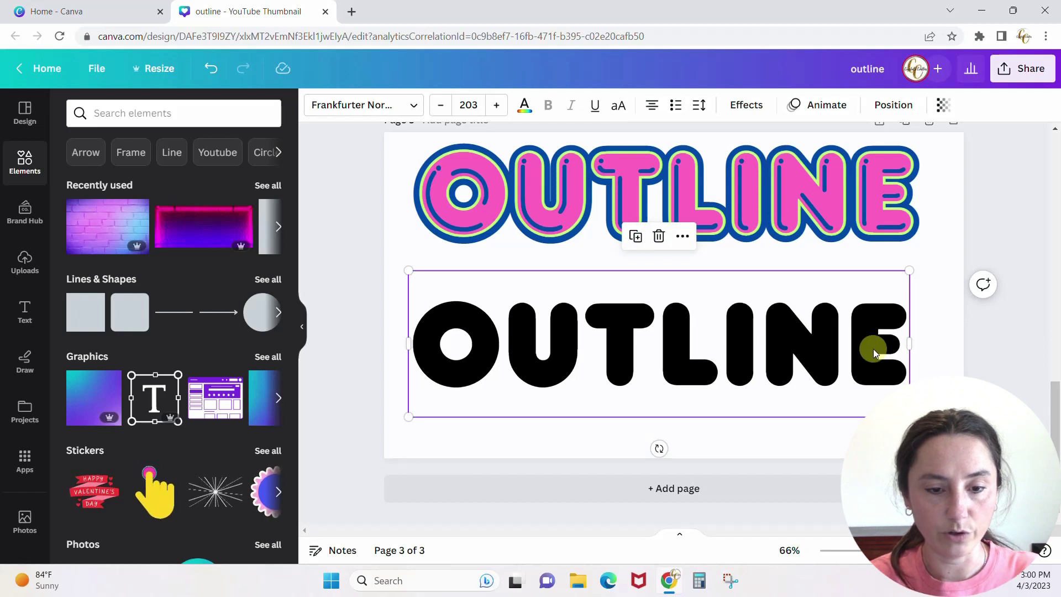
# Step: Change the new OUTLINE text's colour to the dark blue from the document colours
pyautogui.click(525, 106)
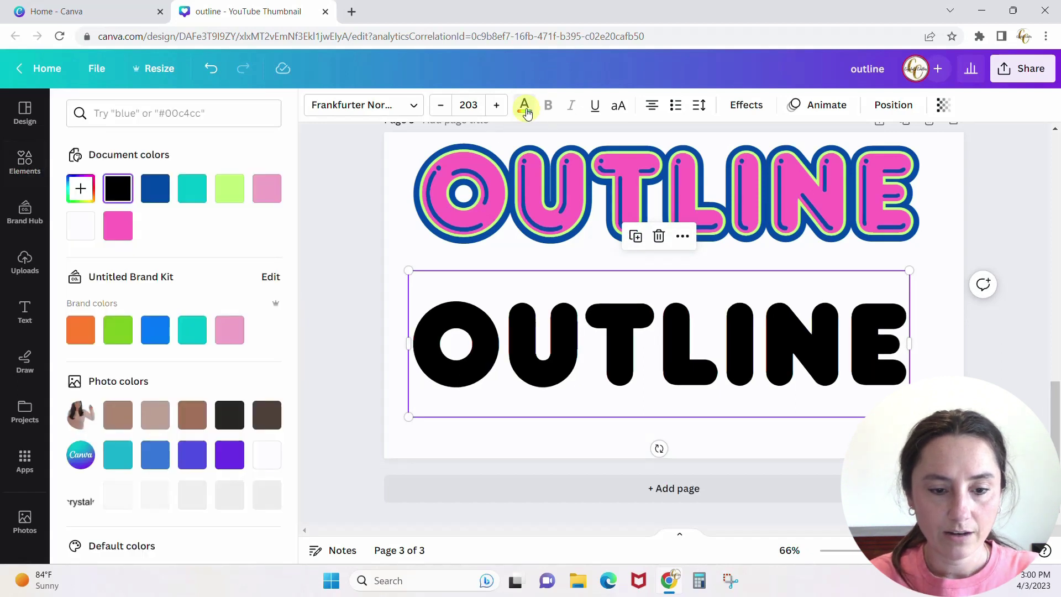
pyautogui.click(155, 189)
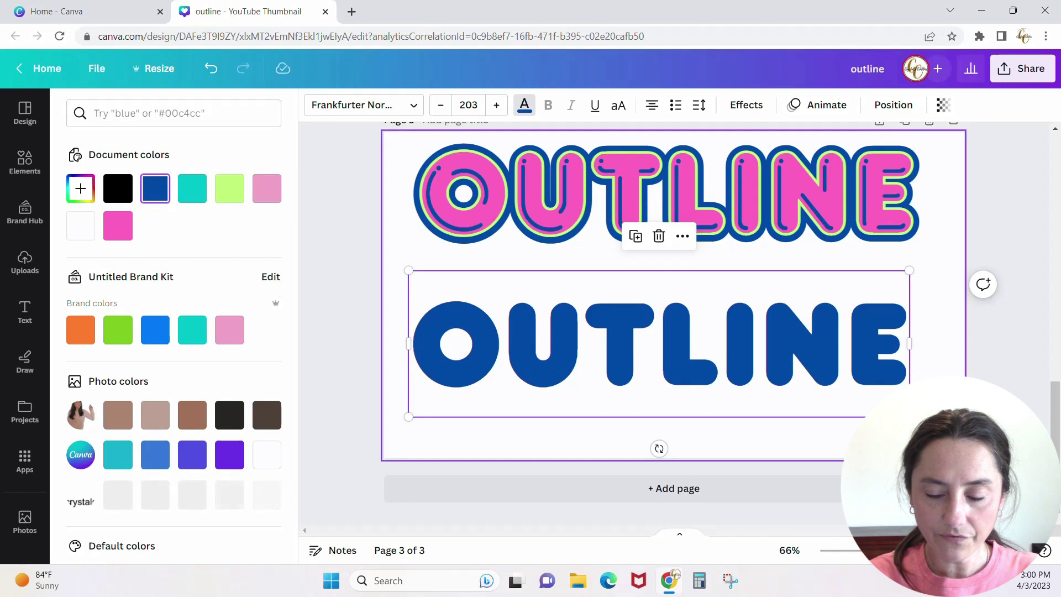
pyautogui.click(869, 375)
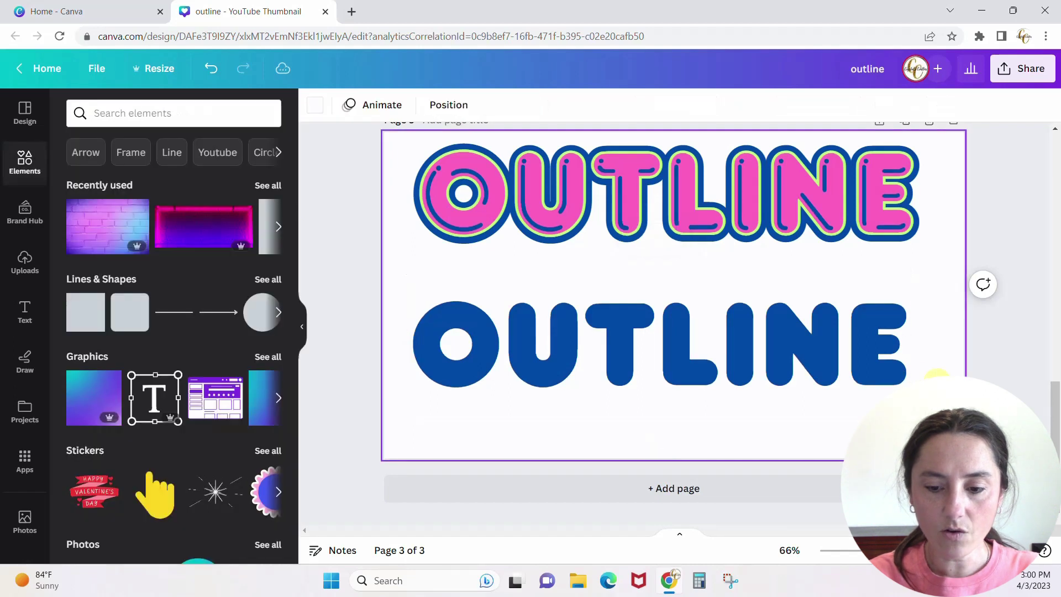
# Step: Duplicate the blue OUTLINE text and space the two copies vertically, one overlapping the stacked design's lower edge and one beneath it
pyautogui.rightClick(869, 374)
pyautogui.click(892, 379)
pyautogui.moveTo(834, 352); pyautogui.dragTo(832, 419)
pyautogui.moveTo(837, 280); pyautogui.dragTo(837, 246)
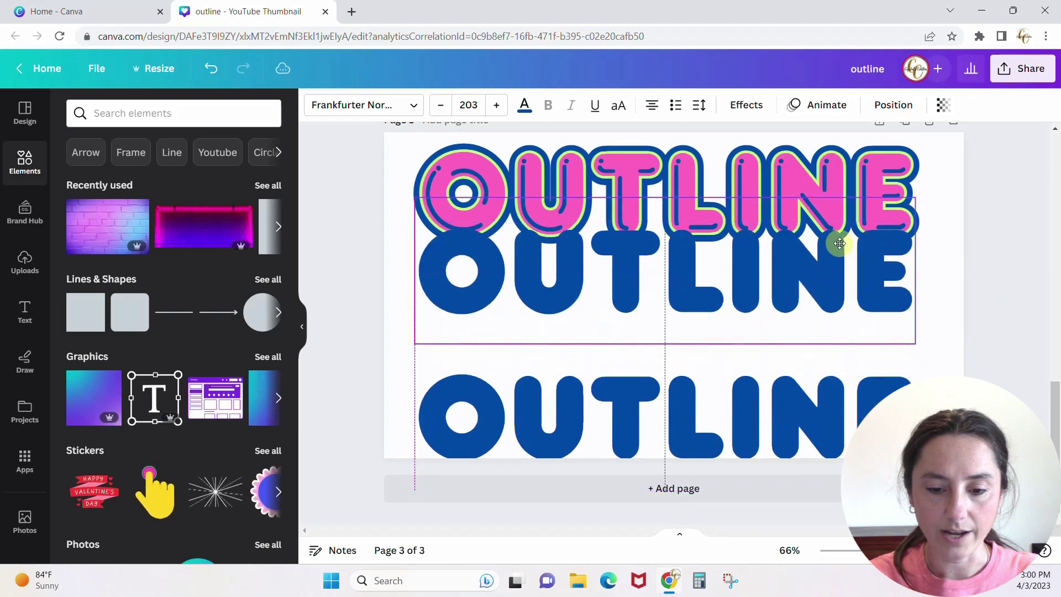
pyautogui.moveTo(824, 429)
pyautogui.mouseDown()
pyautogui.moveTo(831, 400)
pyautogui.moveTo(832, 410)
pyautogui.mouseUp()
pyautogui.moveTo(834, 289); pyautogui.dragTo(832, 260)
pyautogui.moveTo(832, 396); pyautogui.dragTo(836, 385)
# Step: Apply the Hollow effect to the lower blue OUTLINE copy and recolour it light green from the document colours
pyautogui.click(746, 105)
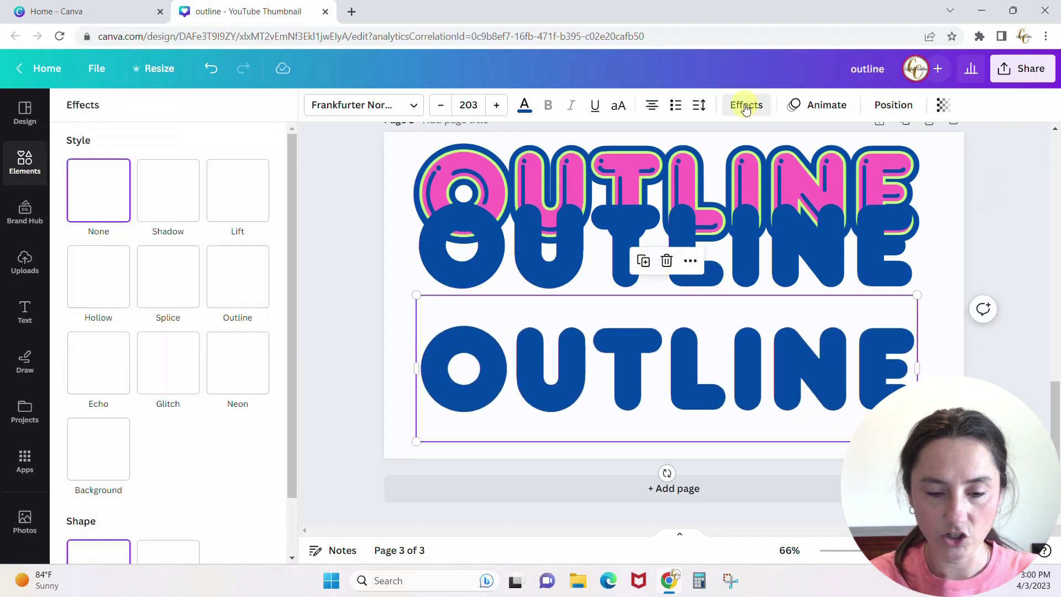
pyautogui.click(87, 299)
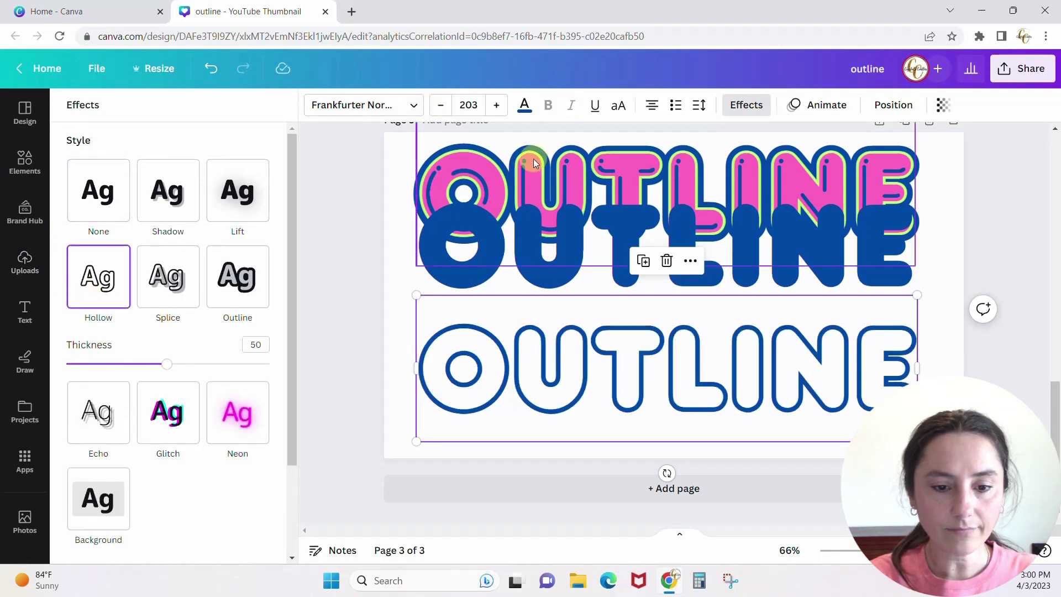
pyautogui.click(524, 105)
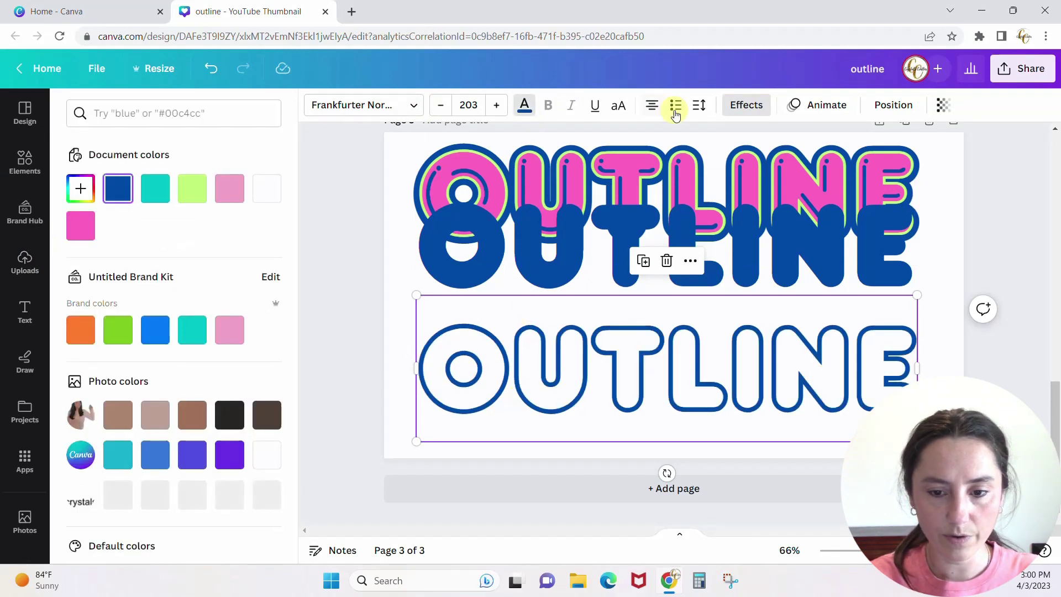
pyautogui.click(747, 107)
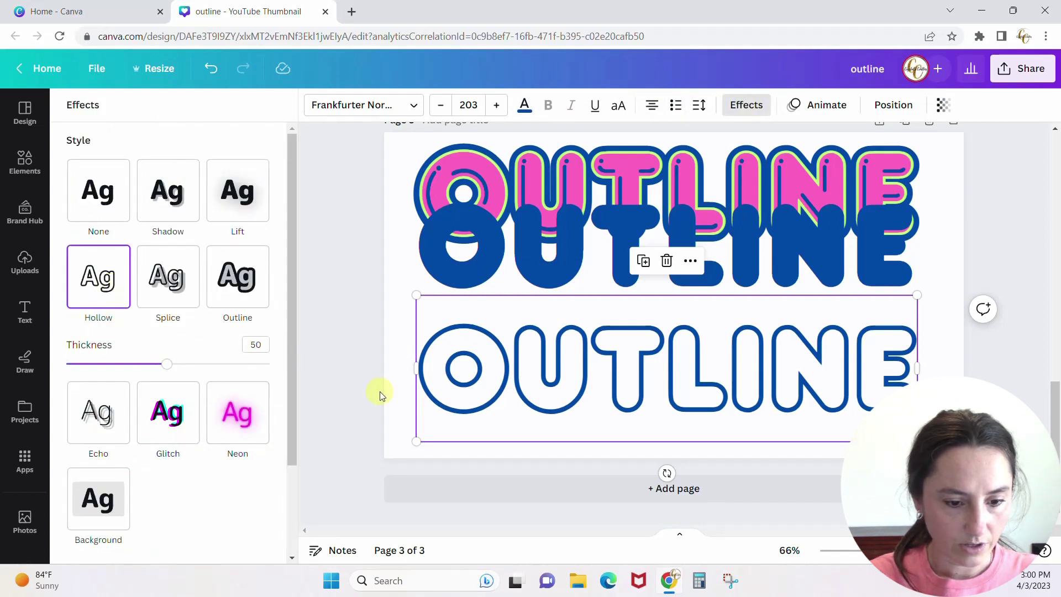
pyautogui.click(524, 107)
pyautogui.click(192, 189)
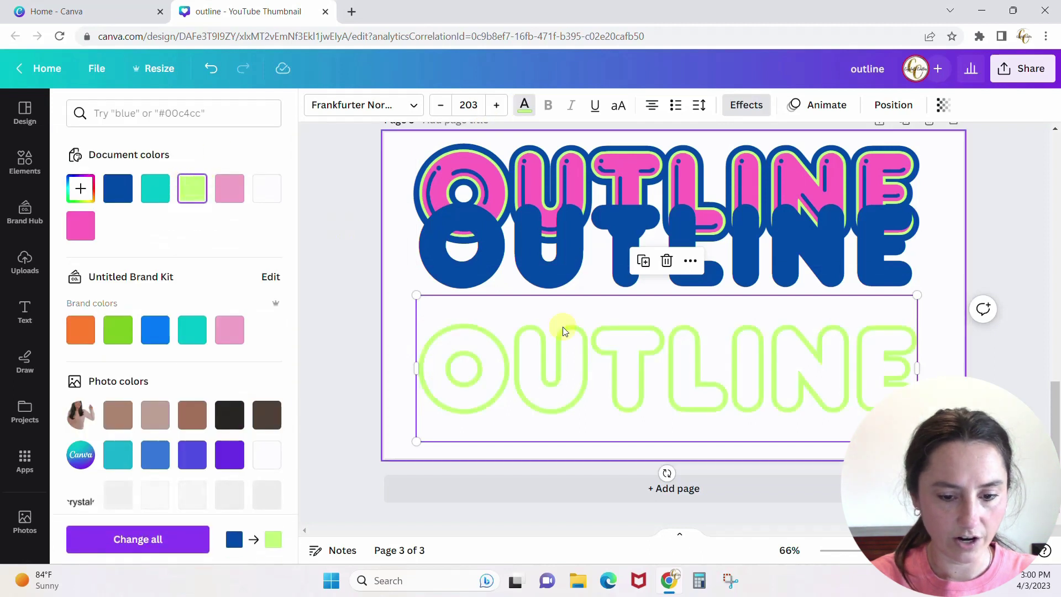